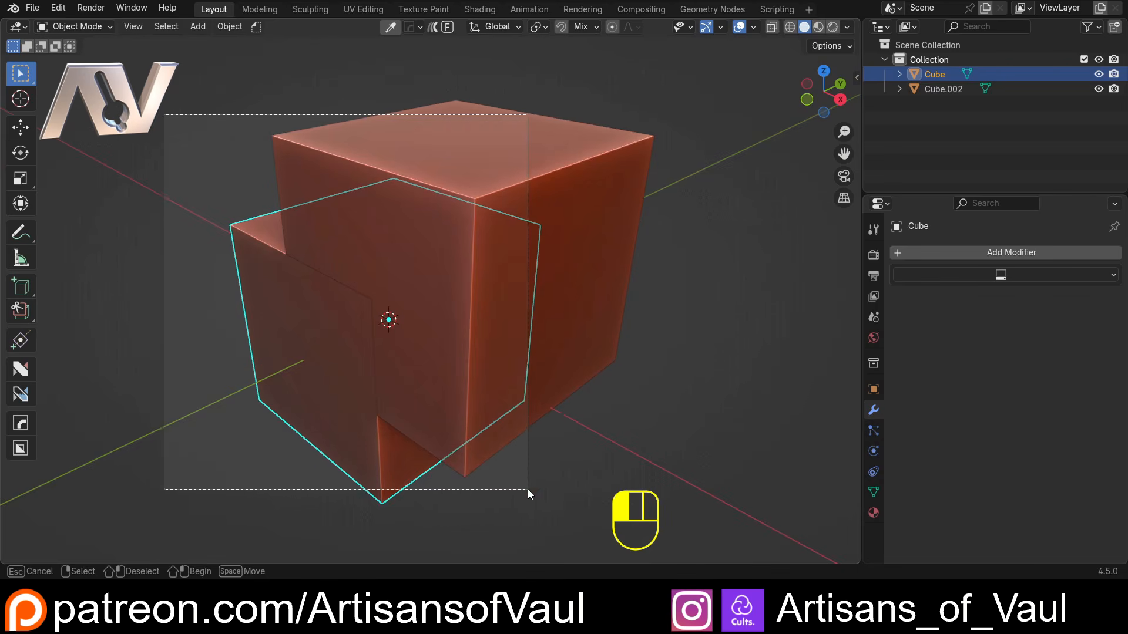
Step: Duplicate the two overlapping cubes about 5.38 along Y, and repeat the duplication to make a third pair
scroll(572, 436, "down", 5)
middle_click_drag(587, 334, 494, 331)
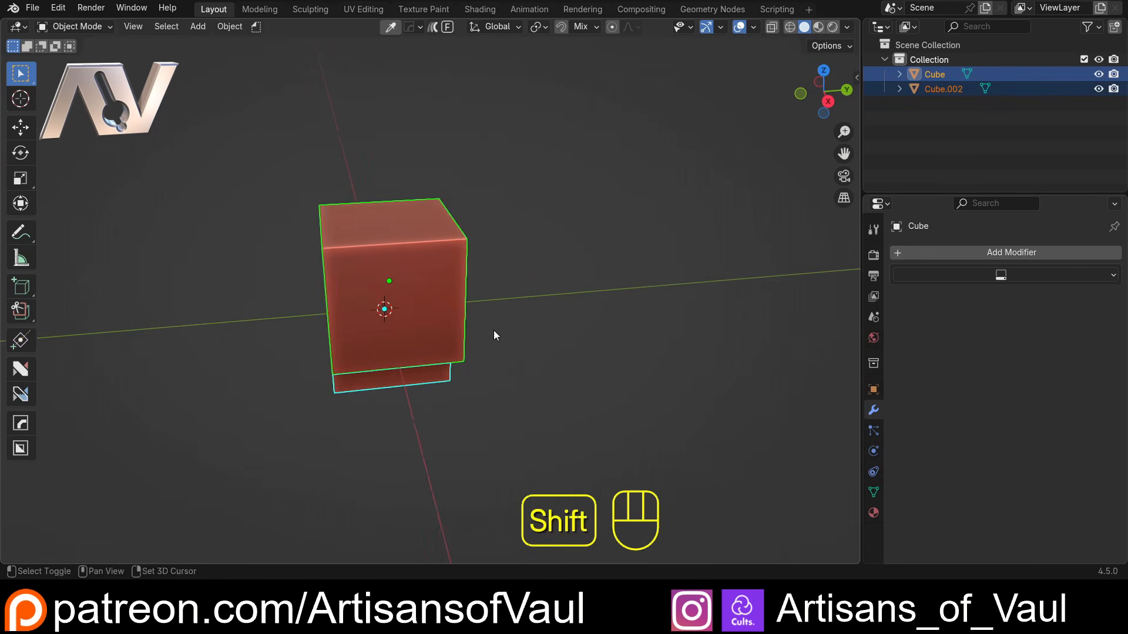
key("shift+d")
key("y")
left_click(786, 329)
middle_click_drag(786, 330, 541, 351, "shift")
key("shift+r")
middle_click_drag(431, 323, 455, 300)
scroll(509, 243, "down", 6)
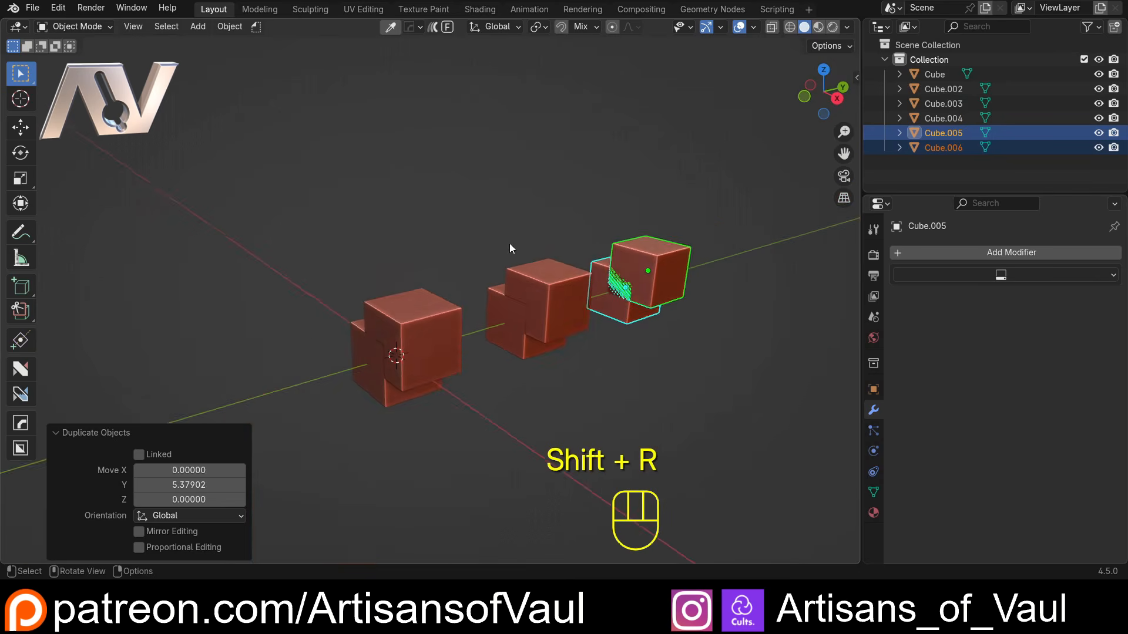
middle_click_drag(424, 236, 417, 200, "shift")
scroll(417, 201, "up", 3)
left_click(347, 203)
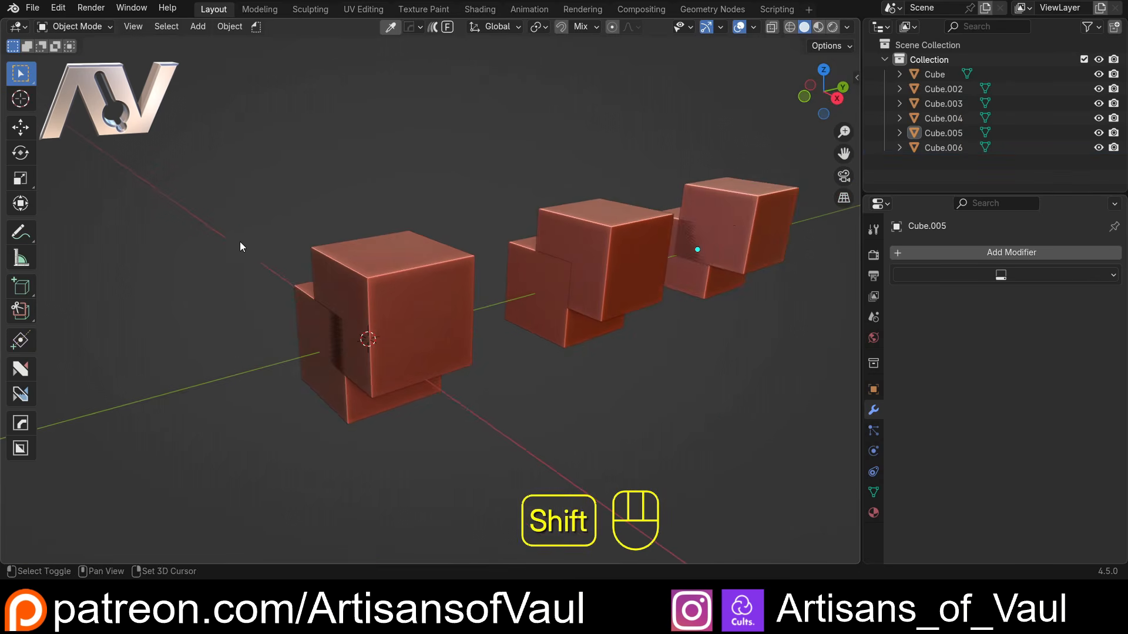
Step: Open the Get Extensions preferences and search the extensions for "boo"
scroll(344, 201, "up", 5)
middle_click_drag(239, 242, 271, 231, "shift")
scroll(351, 216, "down", 3)
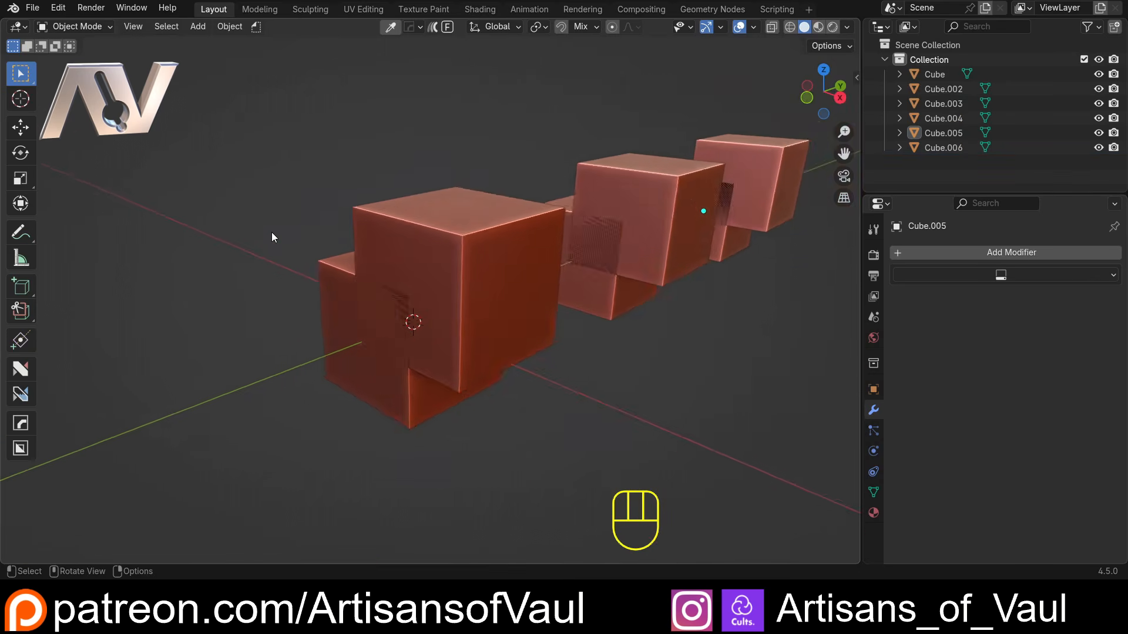
scroll(273, 231, "up", 4)
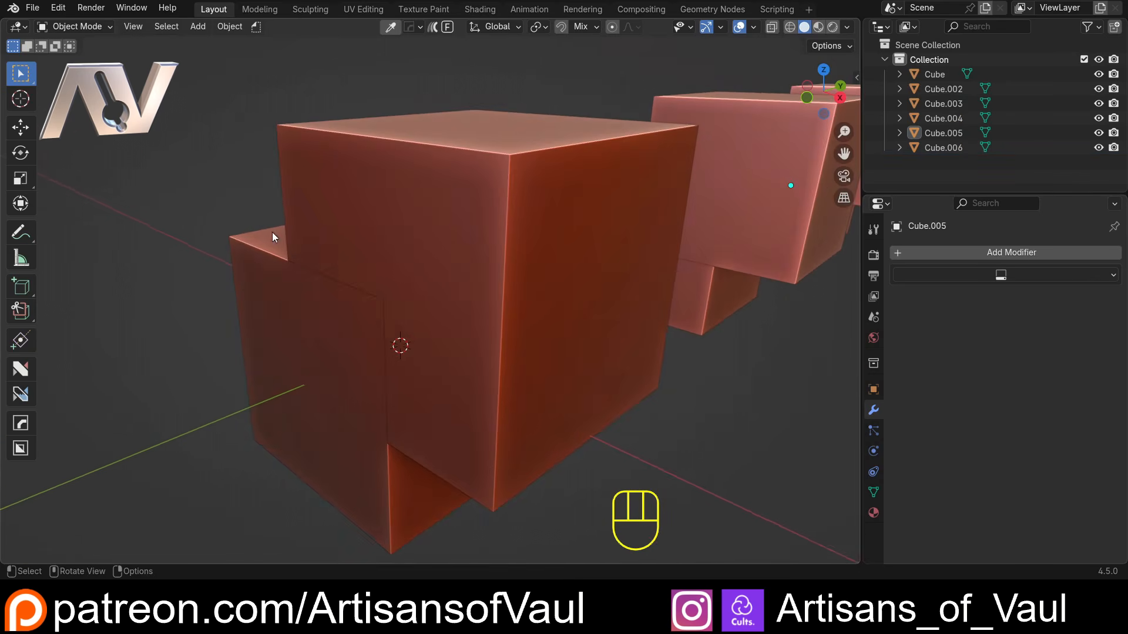
left_click(58, 8)
left_click(124, 195)
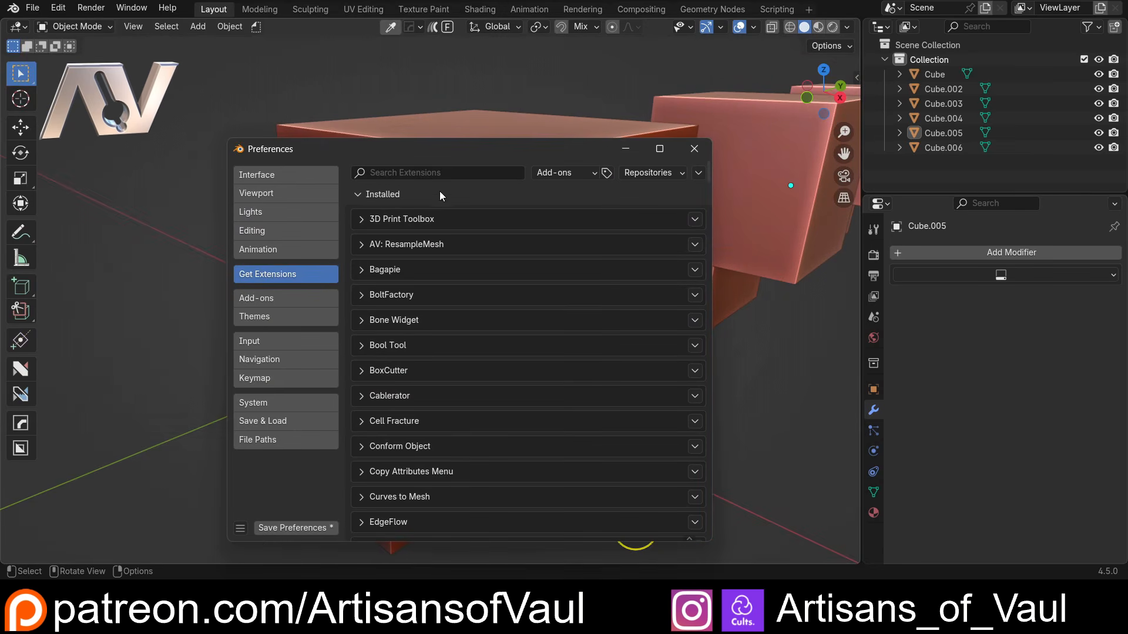
left_click(440, 173)
type("boo")
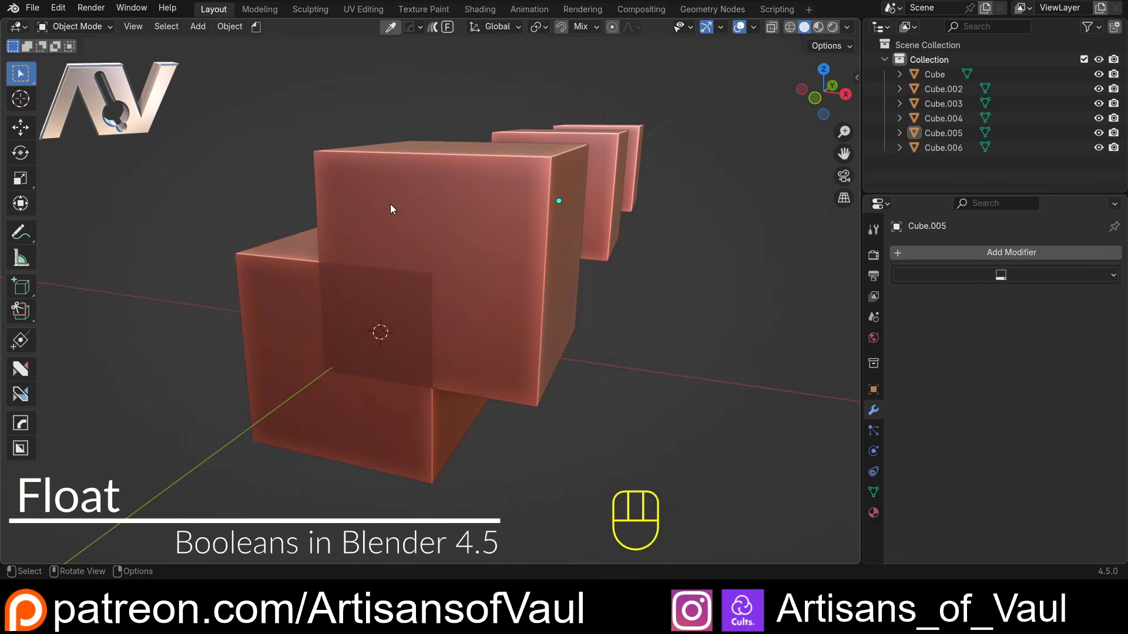
Step: Subtract Cube.002 from Cube in the first pair with a non-destructive Bool Tool brush difference
left_click(446, 196)
left_click(289, 295, "shift")
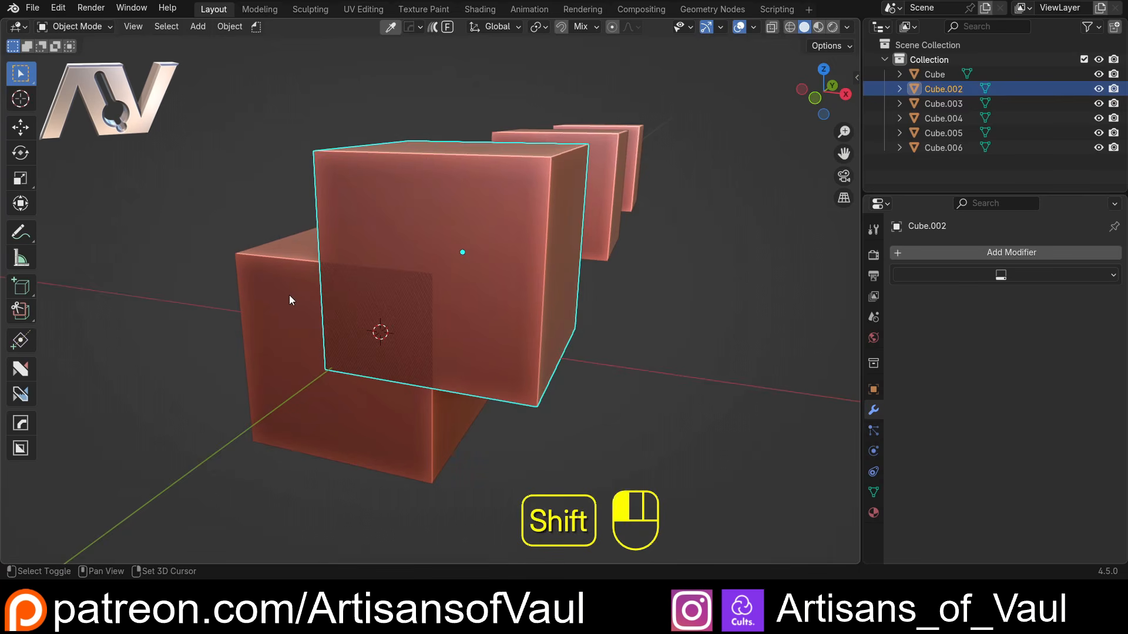
key("ctrl+KP_Subtract")
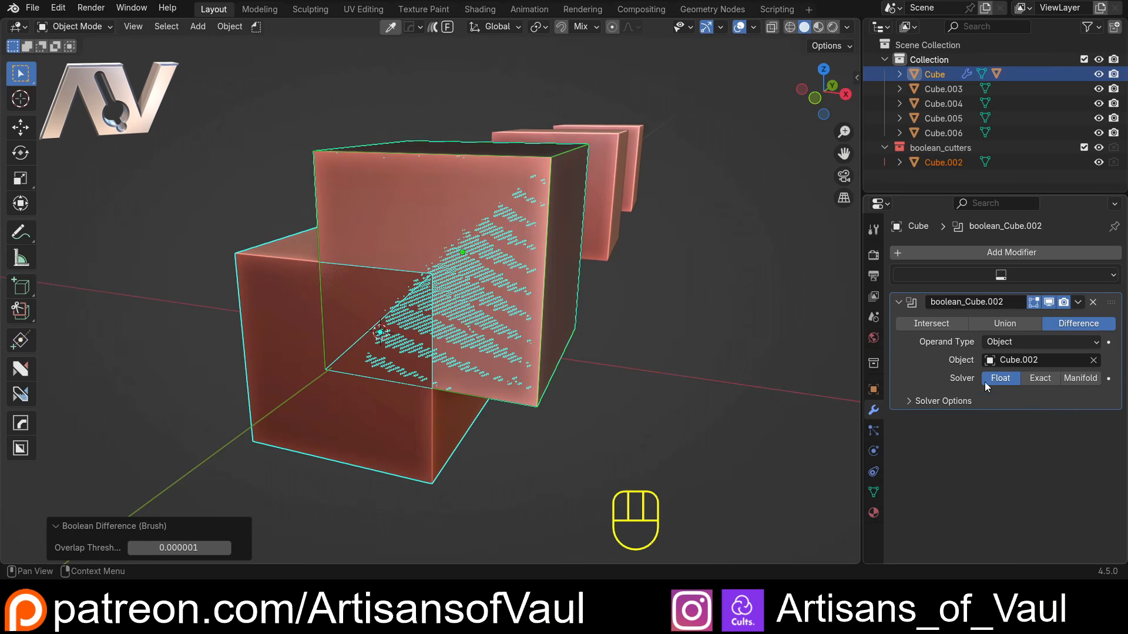
Step: Examine the Float difference on the first pair from several sides, selecting the cutter and the cut cube in turn
middle_click_drag(513, 396, 563, 304)
left_click(623, 270)
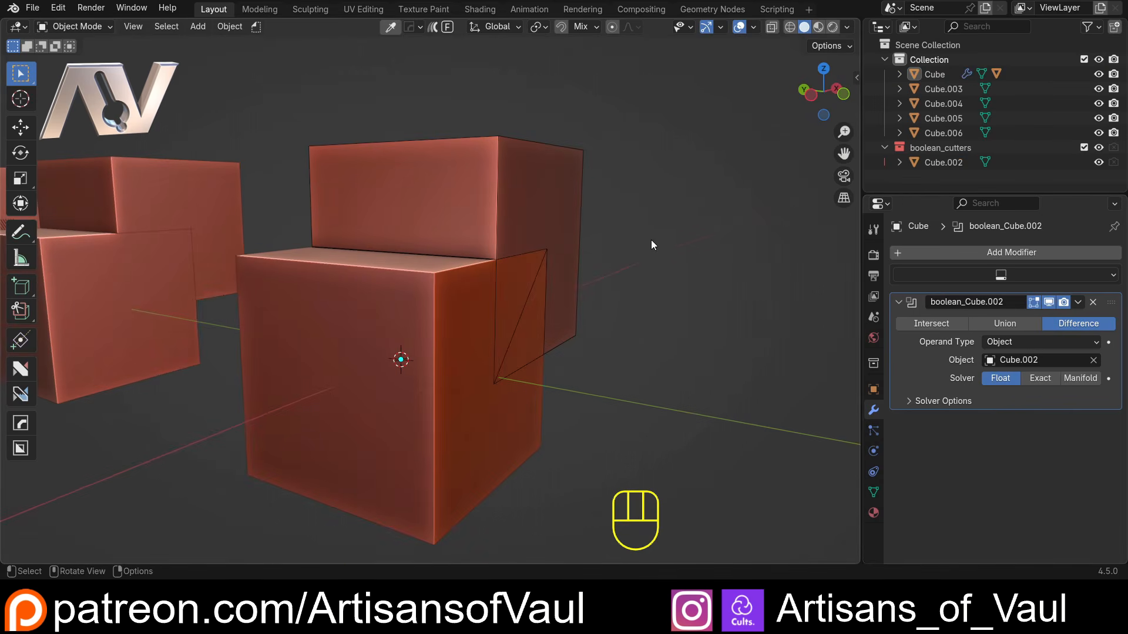
middle_click_drag(651, 240, 551, 256)
scroll(551, 256, "up", 4)
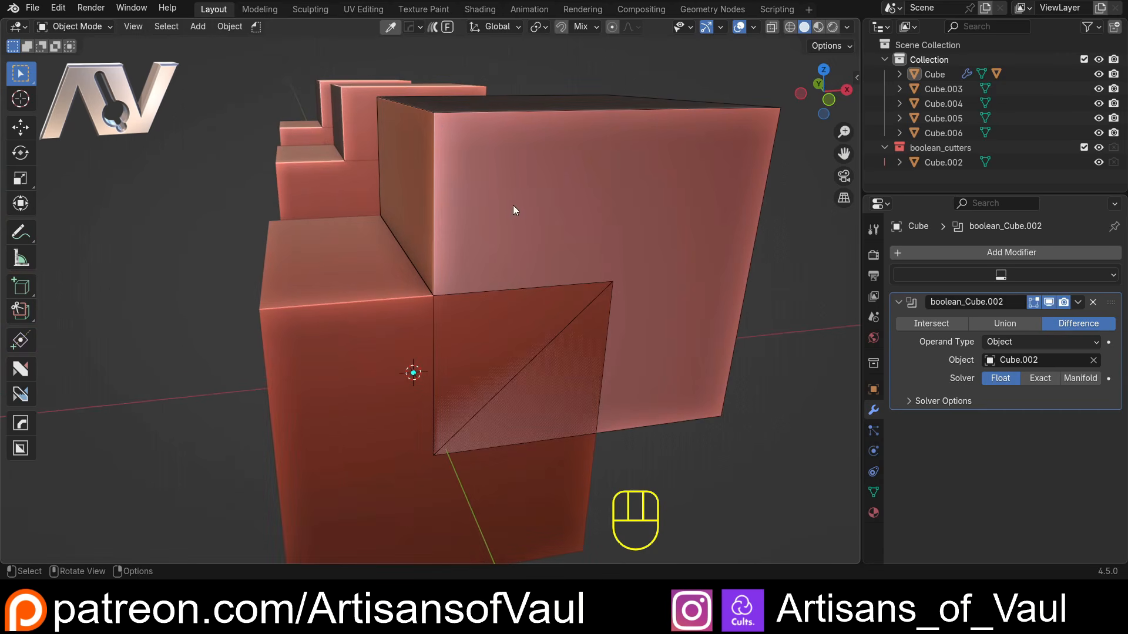
left_click(439, 121)
left_click(436, 150)
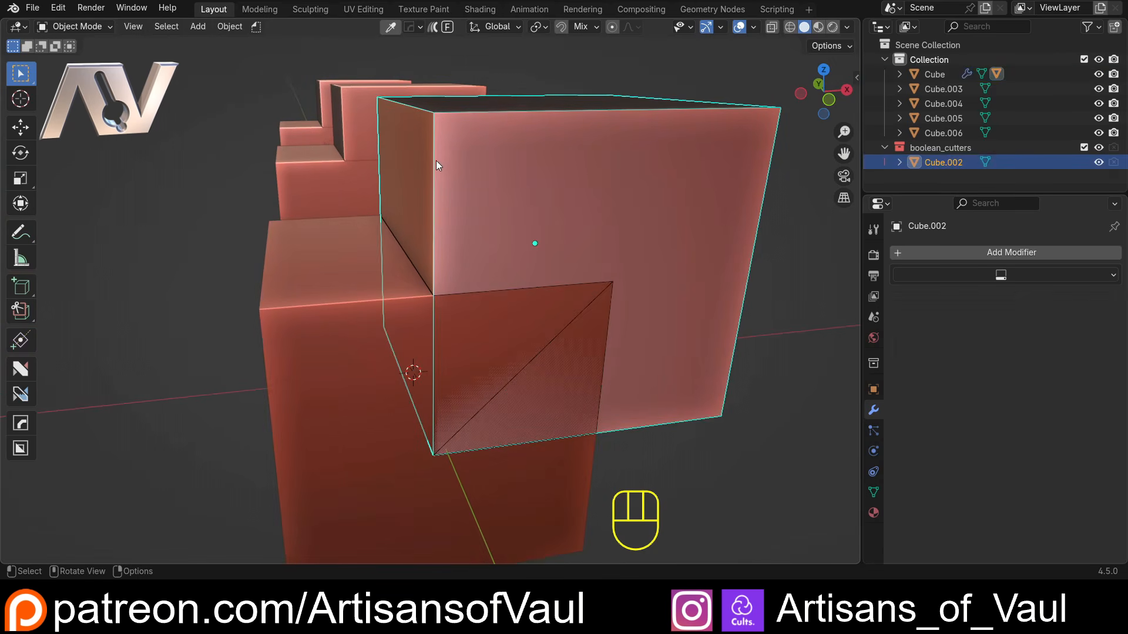
left_click(382, 280)
left_click(432, 218)
middle_click_drag(423, 237, 422, 383)
middle_click_drag(461, 259, 297, 245)
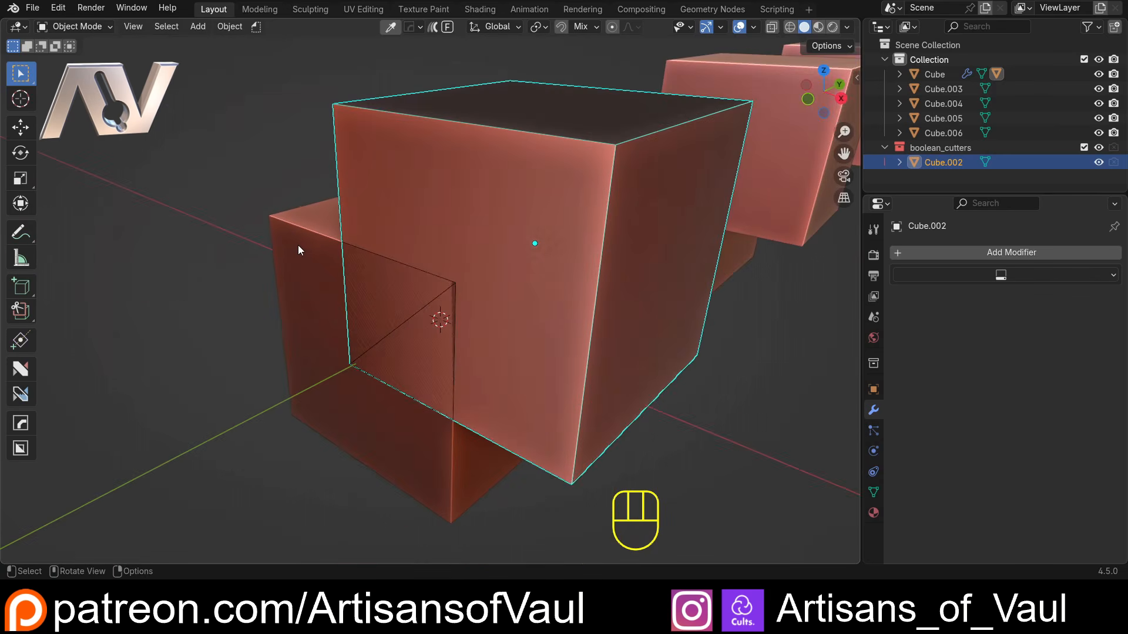
left_click(298, 245)
scroll(473, 274, "down", 1)
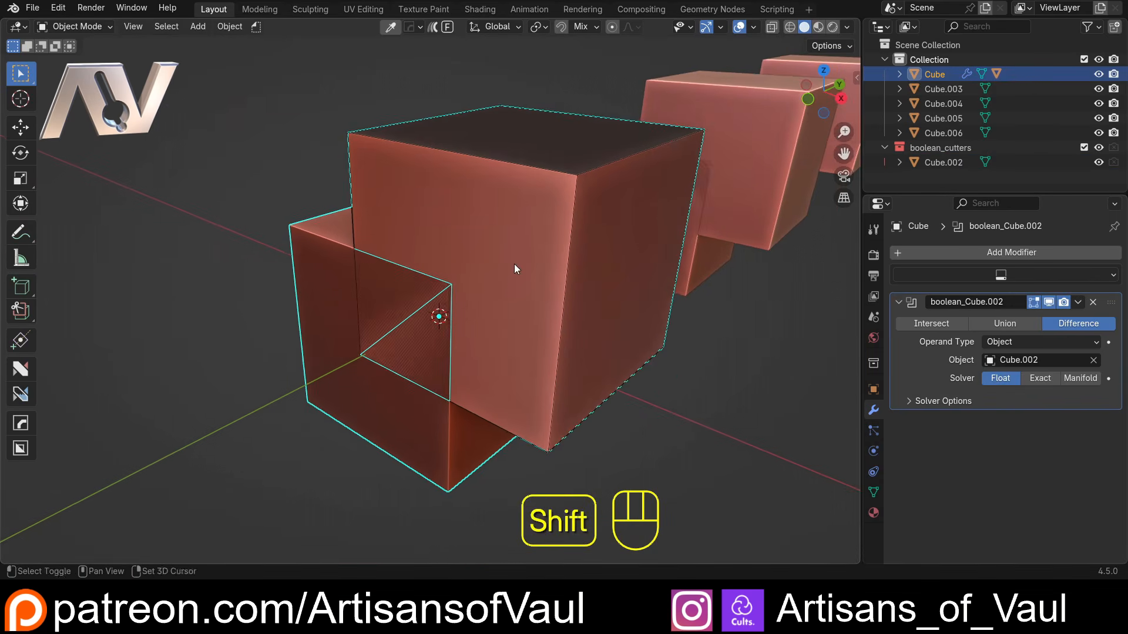
middle_click_drag(514, 263, 506, 265, "shift")
mouse_move(480, 171)
middle_mouse_down()
mouse_move(440, 169)
mouse_move(499, 155)
mouse_move(422, 255)
mouse_move(496, 184)
middle_mouse_up()
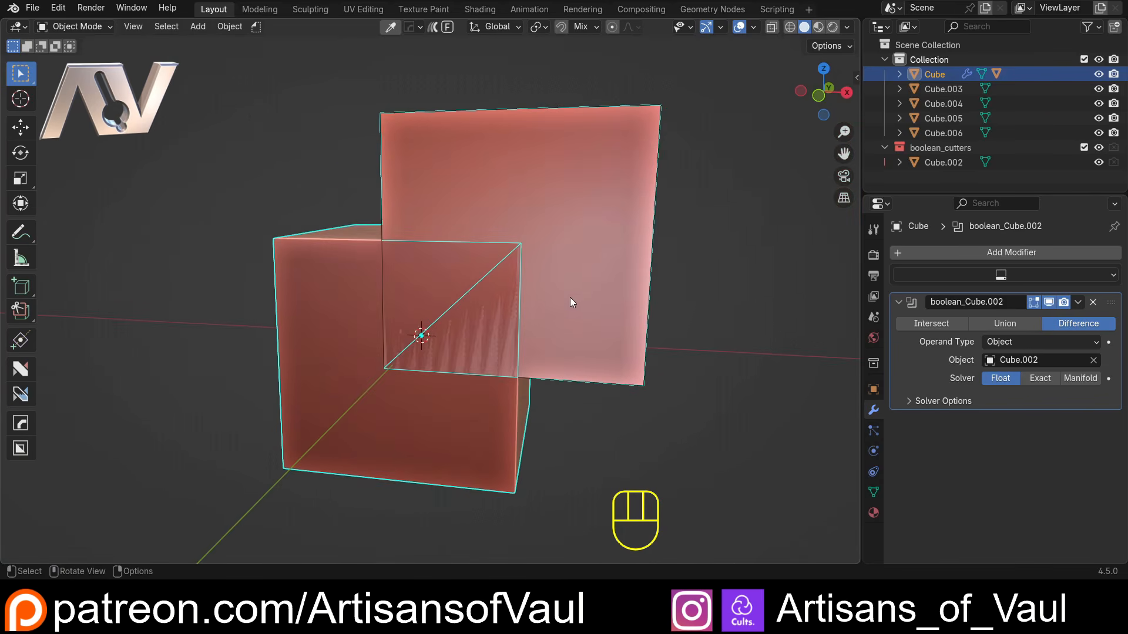
scroll(571, 285, "up", 2)
middle_click_drag(574, 269, 495, 299)
Step: Move the first pair's cutter off the shared faces, shifting it the second time about -0.46 X, -0.11 Y and -0.32 Z
left_click(487, 203)
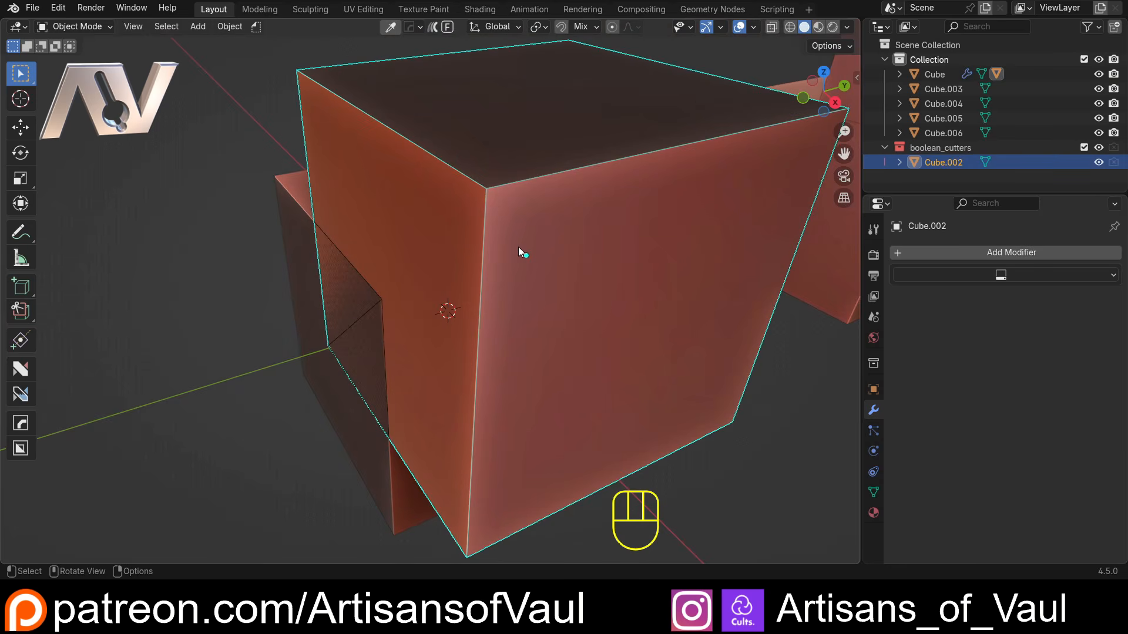
key("g")
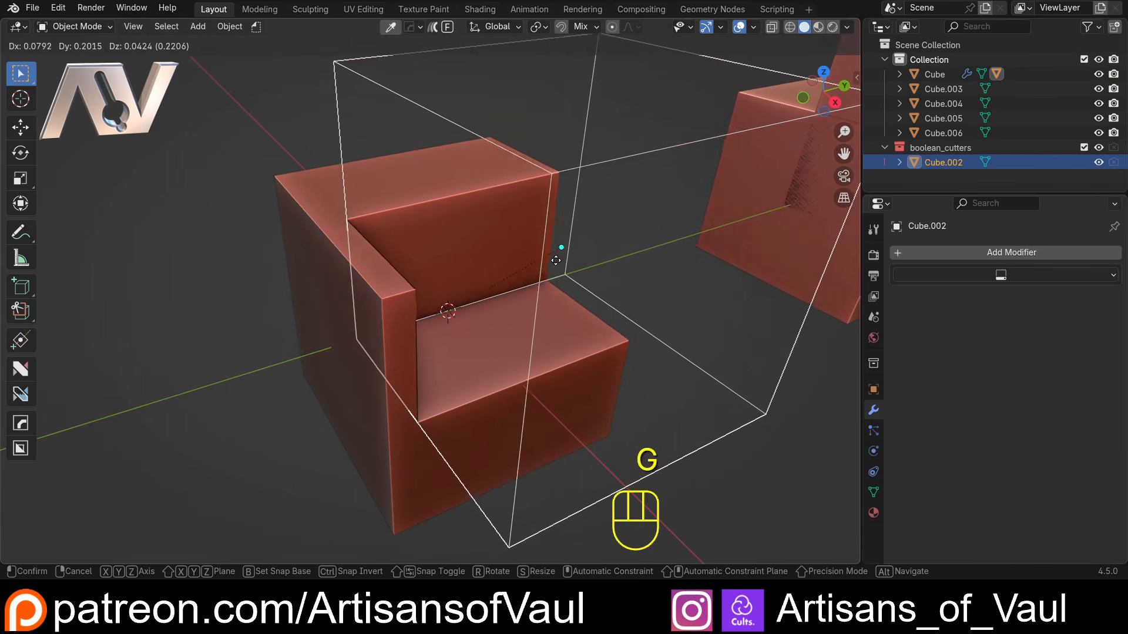
left_click(607, 223)
middle_click_drag(607, 224, 556, 200)
middle_click_drag(409, 316, 474, 263)
key("g")
left_click(552, 252)
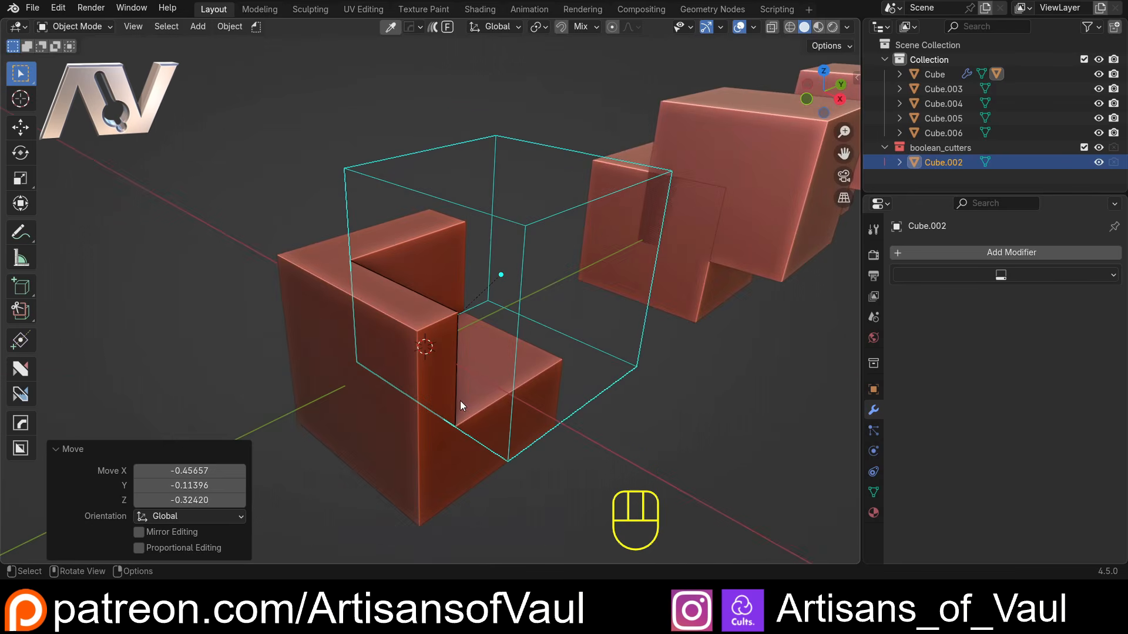
Step: Reselect the first pair's cutter and move it about -0.02 X, -0.09 Y and -0.27 Z to deepen the cut
left_click(287, 214)
middle_click_drag(287, 214, 248, 208)
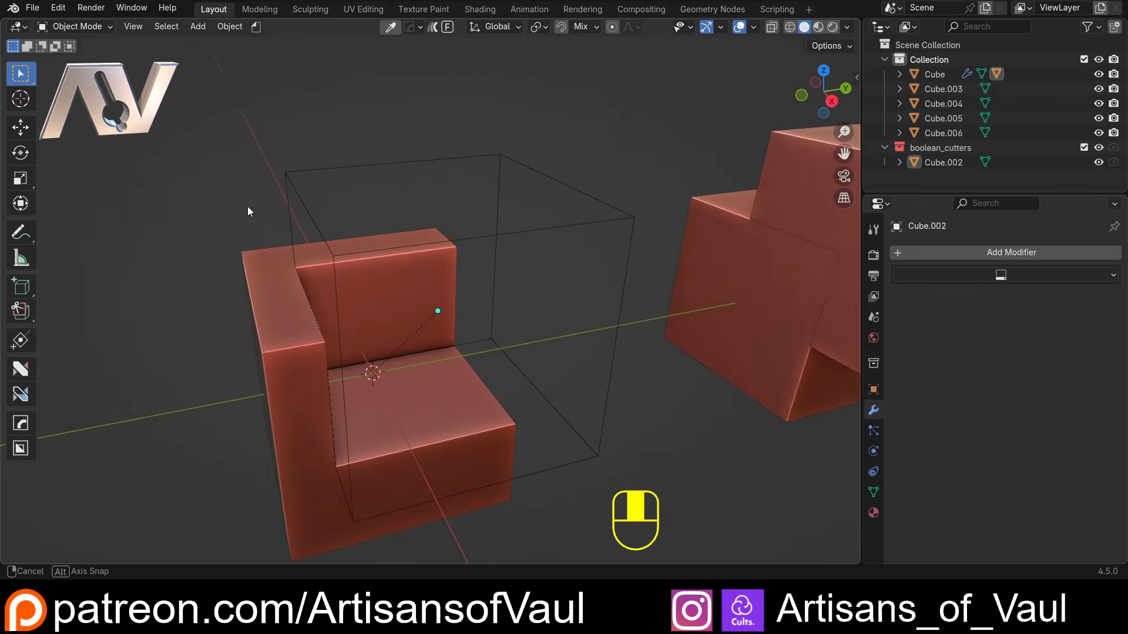
left_click(351, 171)
middle_click_drag(246, 256, 509, 136, "shift")
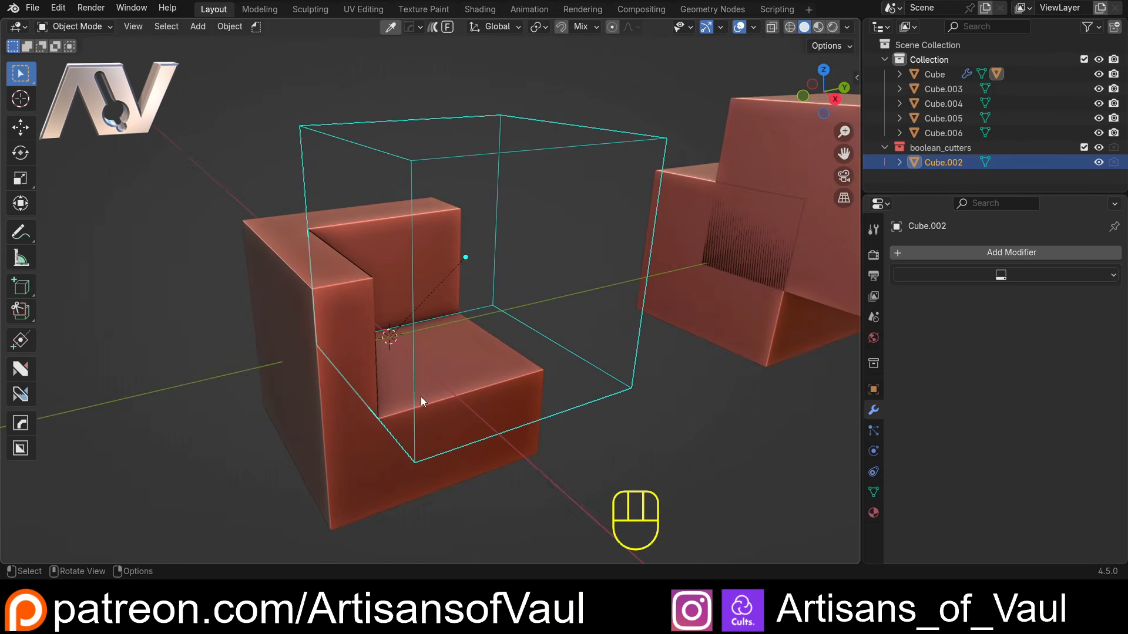
middle_click_drag(420, 396, 489, 369)
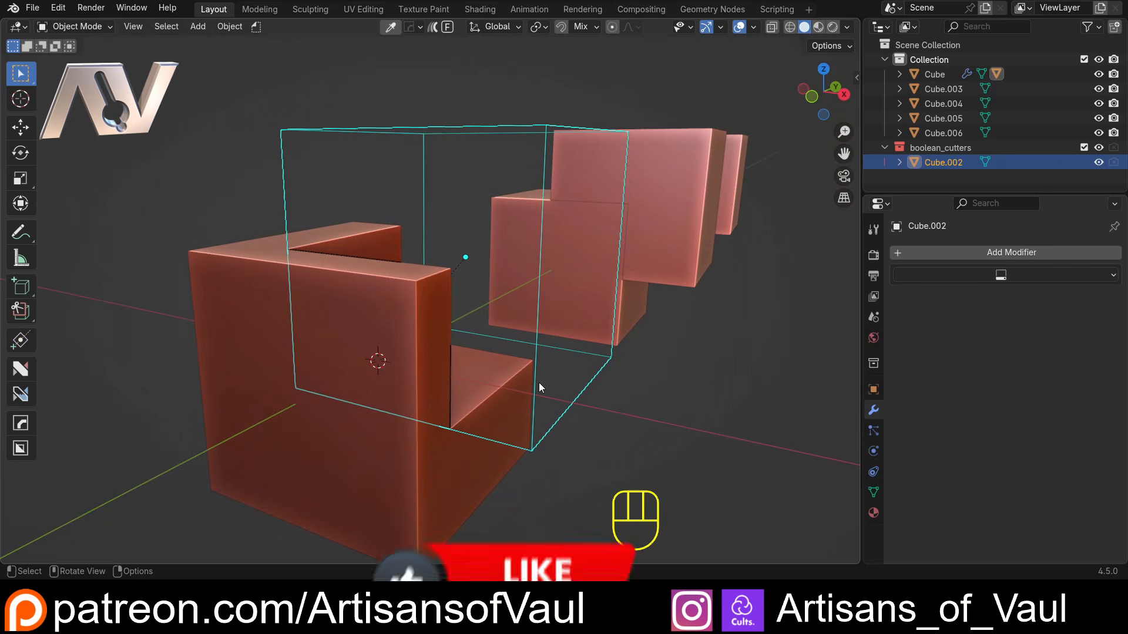
key("g")
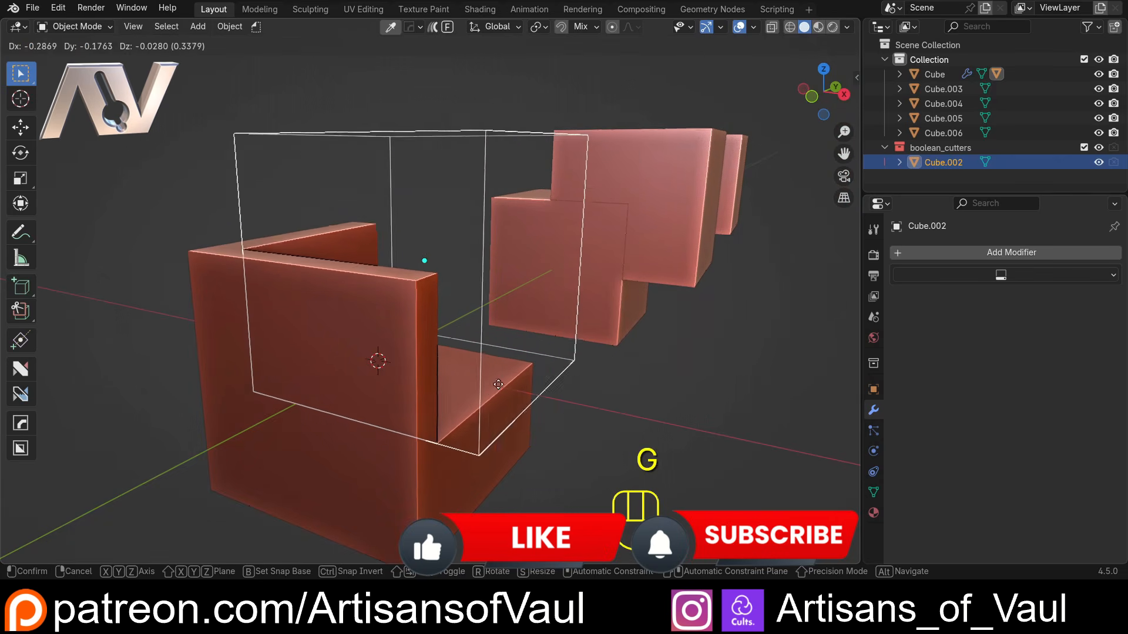
left_click(546, 398)
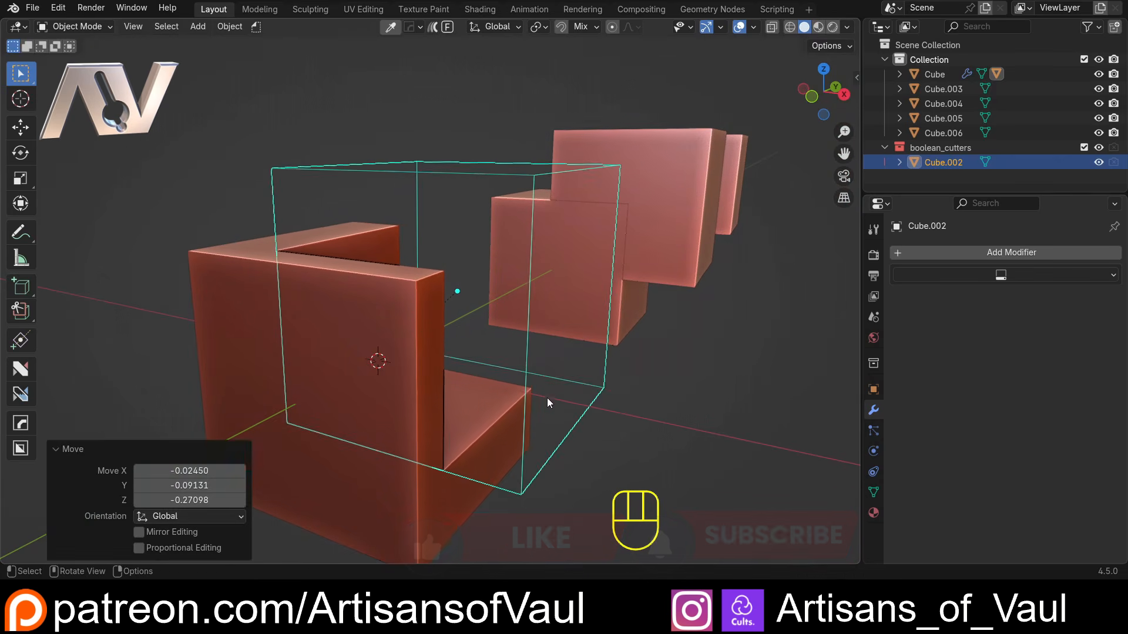
Step: Subtract Cube.004 from Cube.003 with a brush difference and set the Boolean modifier's solver to Exact
middle_click_drag(546, 398, 360, 278)
middle_click_drag(461, 356, 344, 262)
left_click(452, 201)
left_click(400, 203, "shift")
scroll(344, 263, "up", 5)
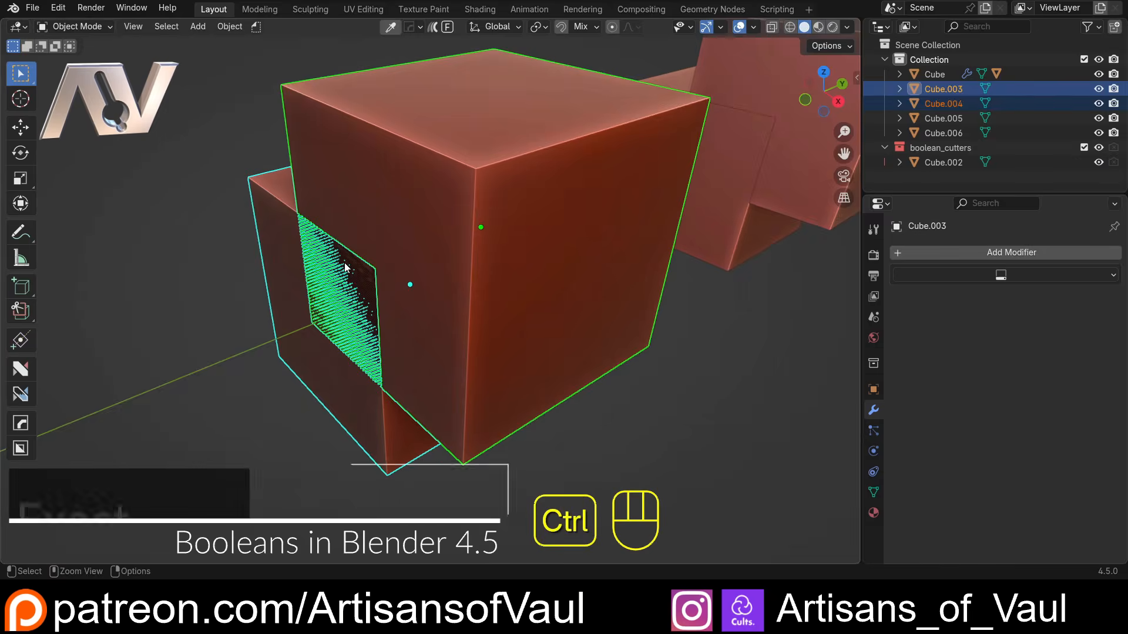
key("ctrl+KP_Subtract")
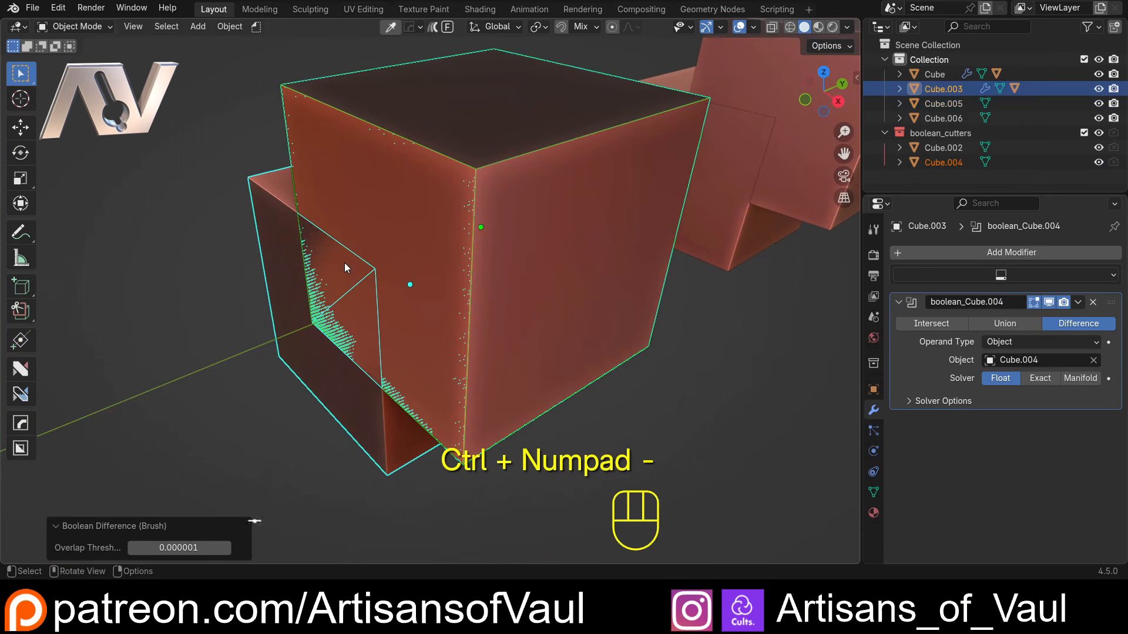
left_click(1048, 381)
middle_click_drag(311, 260, 371, 268)
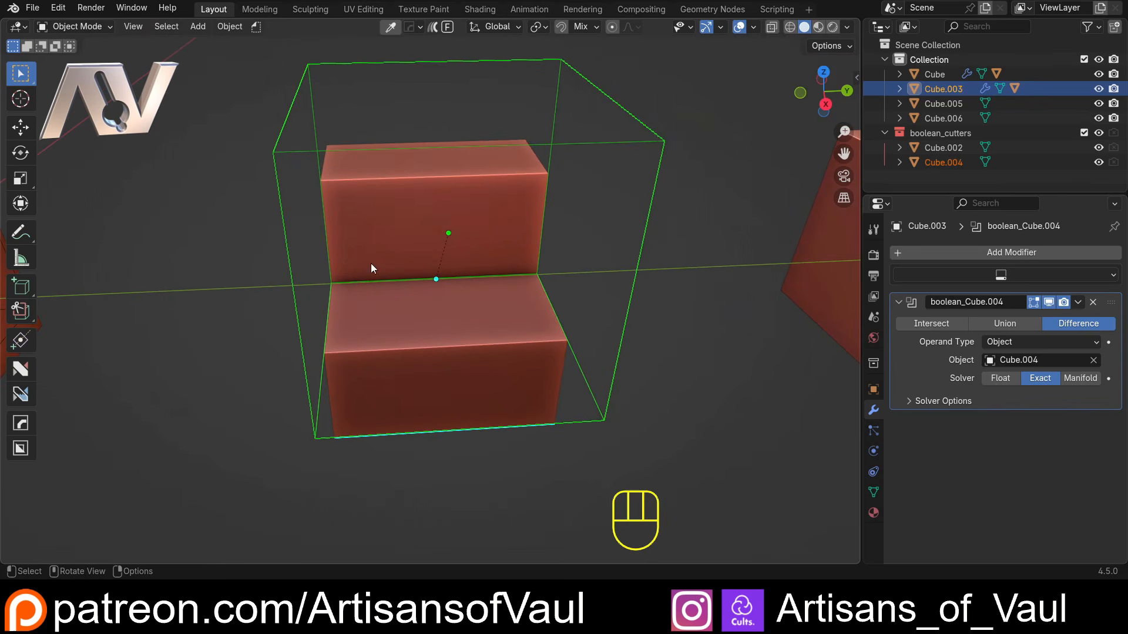
middle_click_drag(287, 195, 410, 165)
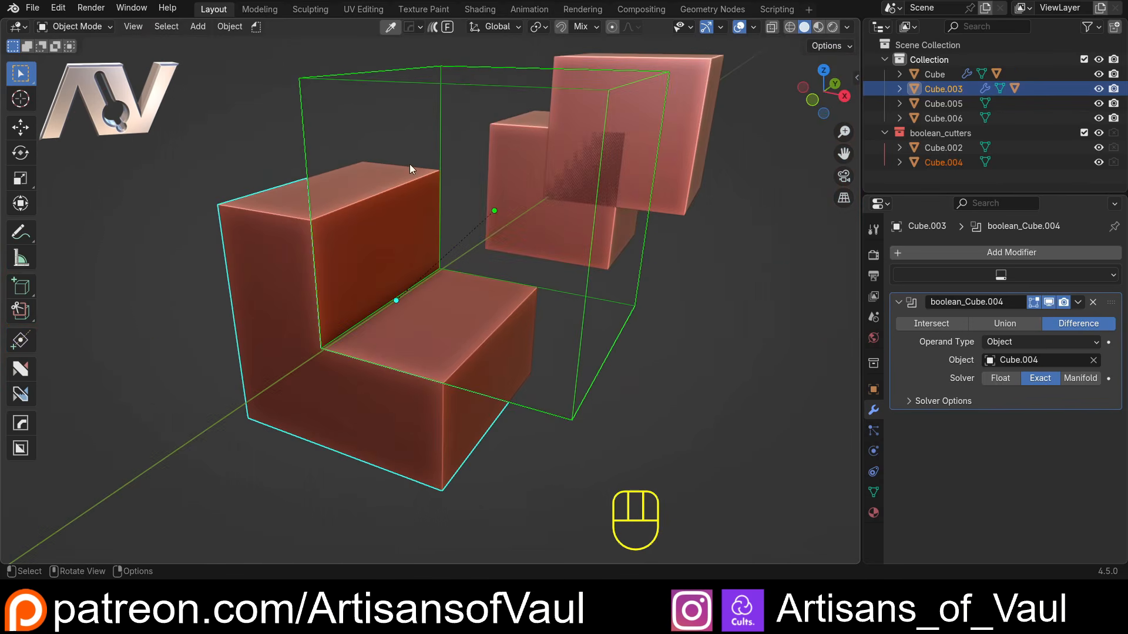
middle_click_drag(377, 346, 337, 260)
Step: Try stretching the first pair's cutter along Y by a factor of about 1.7, and undo the scaling
scroll(414, 322, "down", 4)
left_click(337, 260)
scroll(344, 265, "up", 2)
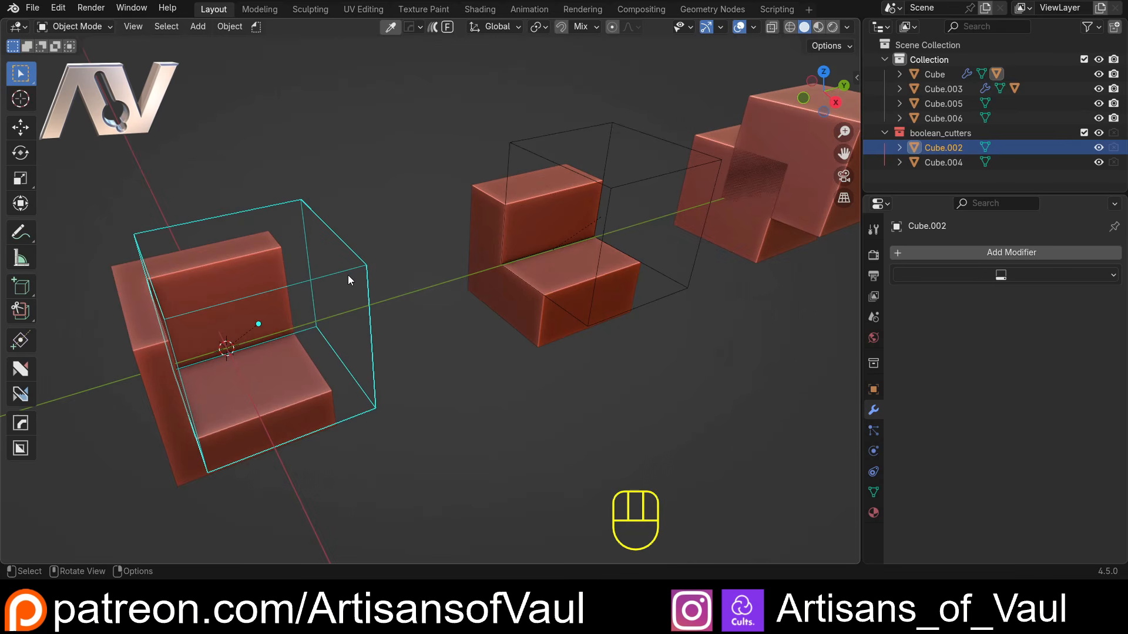
key("s")
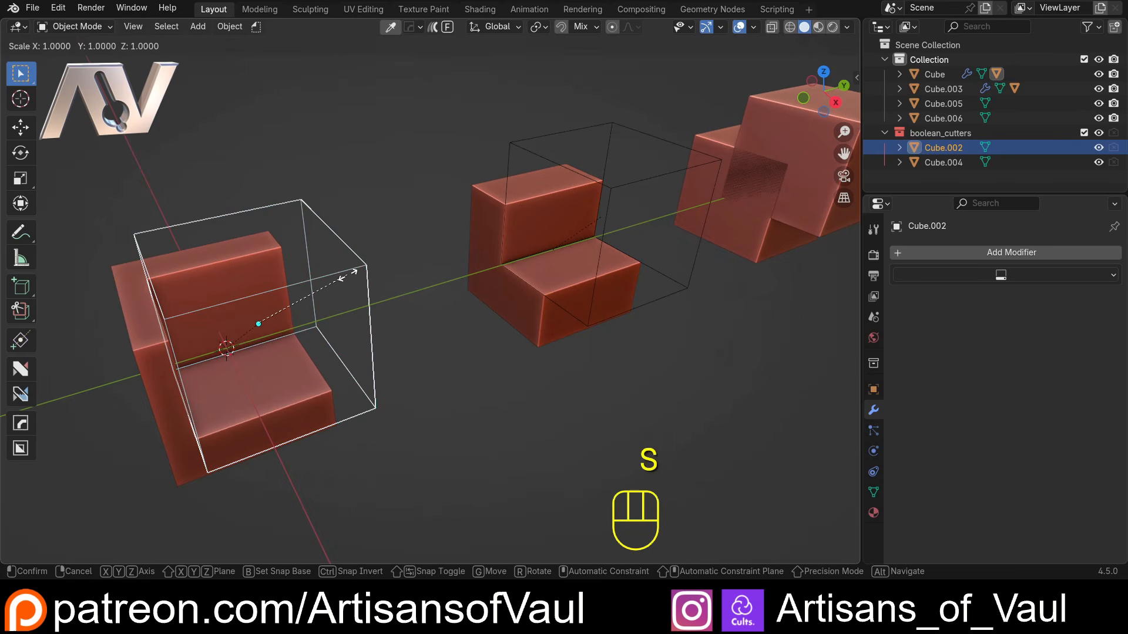
key("y")
left_click(411, 241)
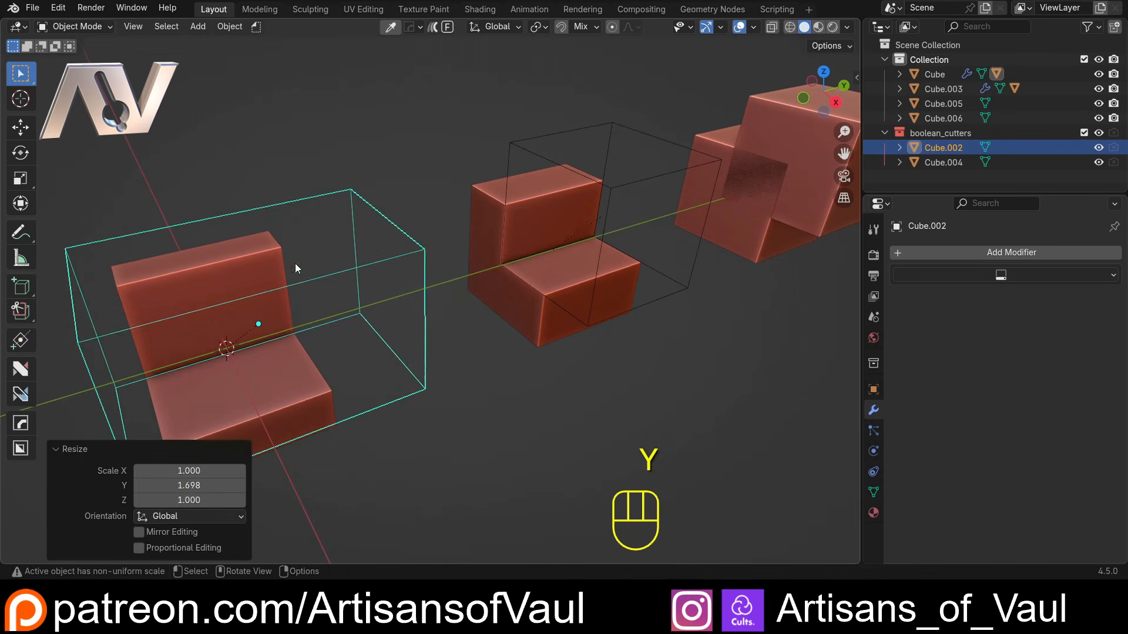
middle_click_drag(295, 263, 326, 209)
middle_click_drag(220, 245, 264, 223, "shift")
middle_click_drag(264, 223, 369, 292, "ctrl")
key("ctrl+z")
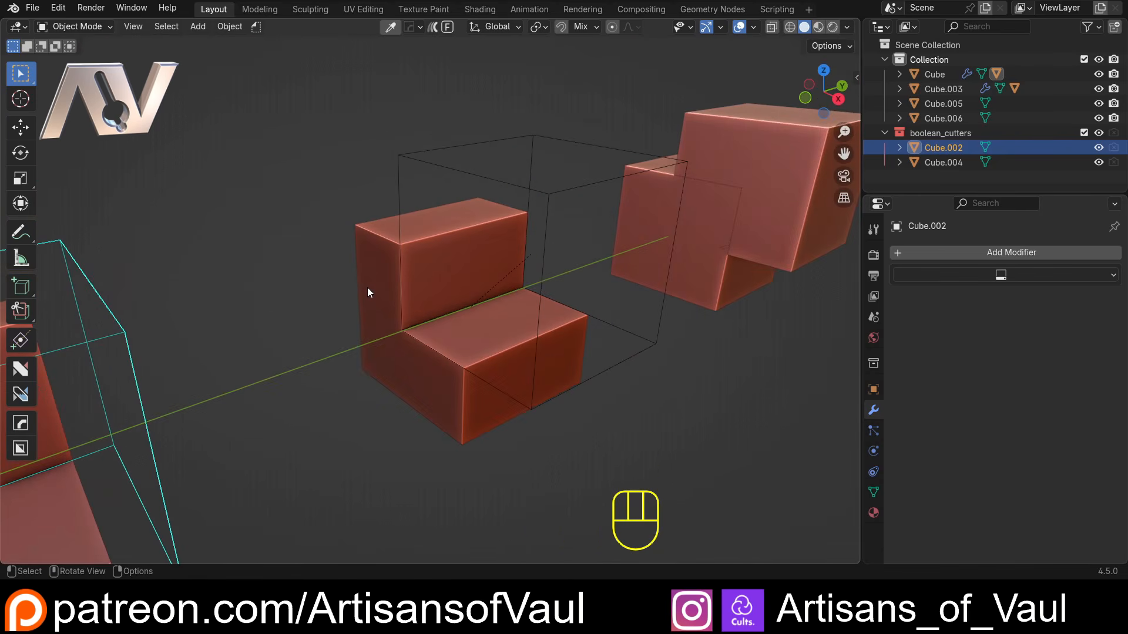
Step: Try moving the second pair's cutter, Cube.004, slightly along Y and downward, cancel the move and clear the selection
left_click(399, 185)
scroll(404, 241, "up", 3)
scroll(527, 269, "down", 3)
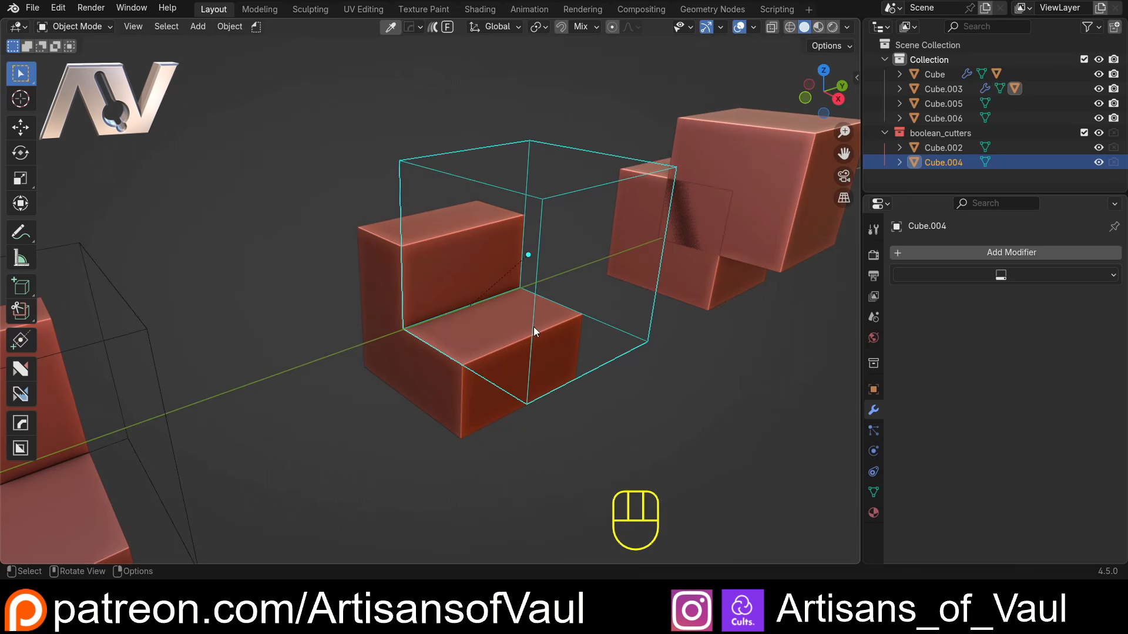
mouse_move(533, 327)
middle_mouse_down()
mouse_move(563, 302)
mouse_move(531, 311)
middle_mouse_up()
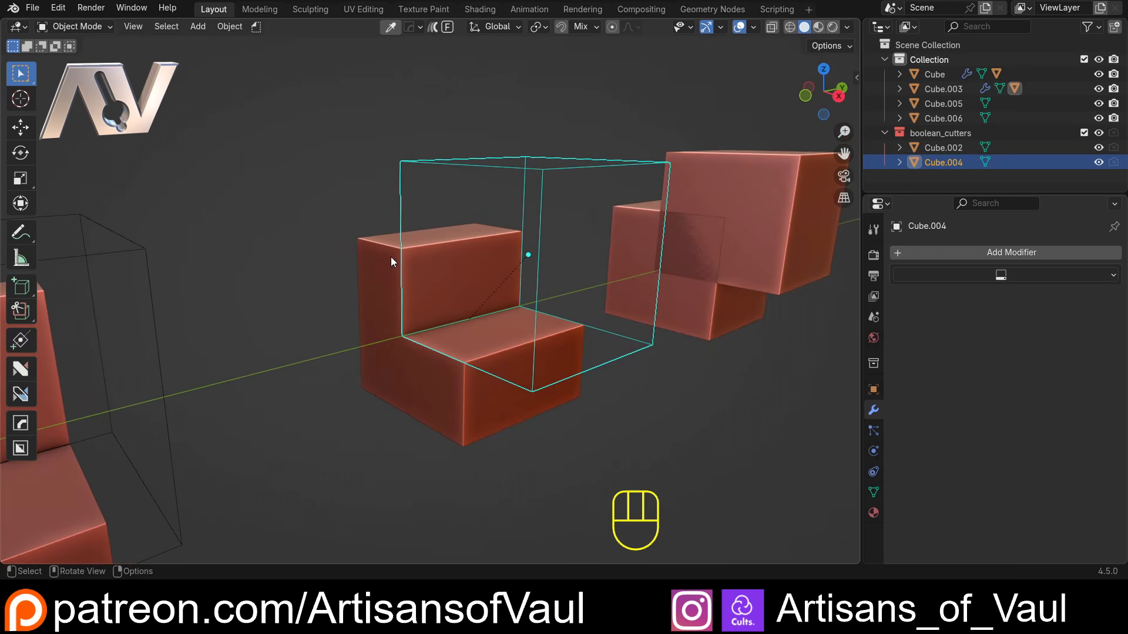
middle_click_drag(406, 255, 351, 263)
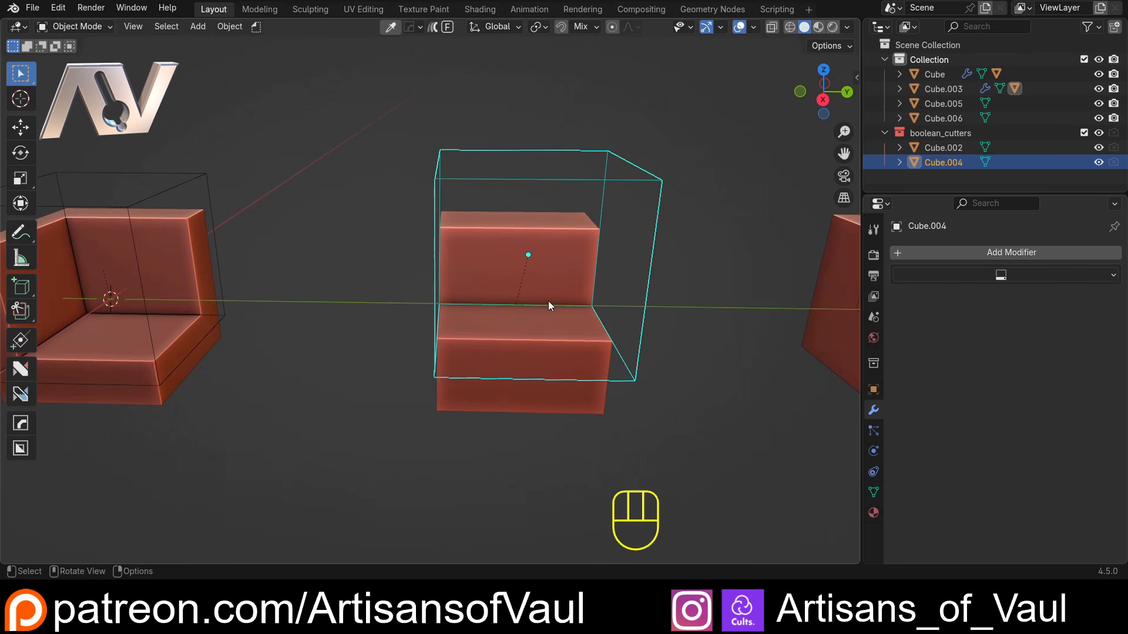
key("g")
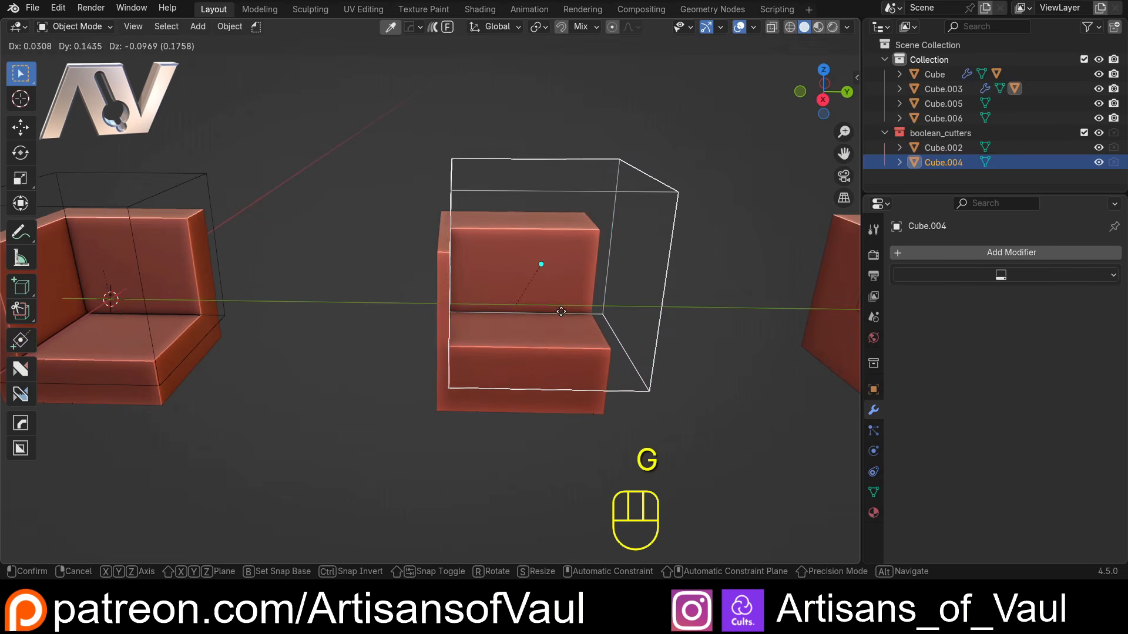
key("Escape")
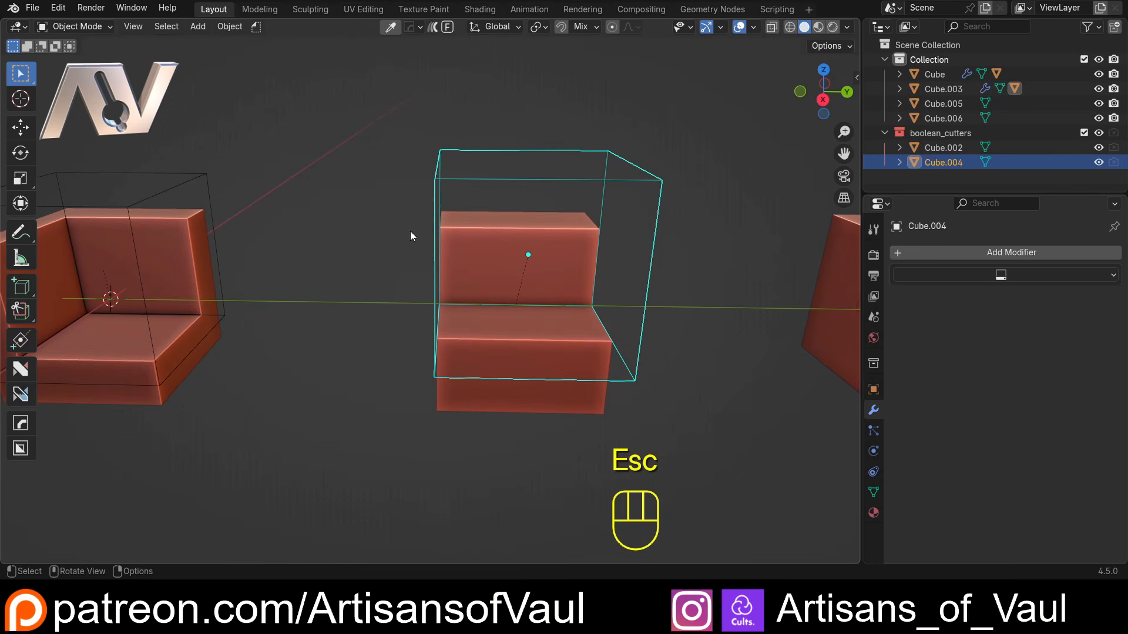
left_click(347, 221)
middle_click_drag(347, 236, 425, 242)
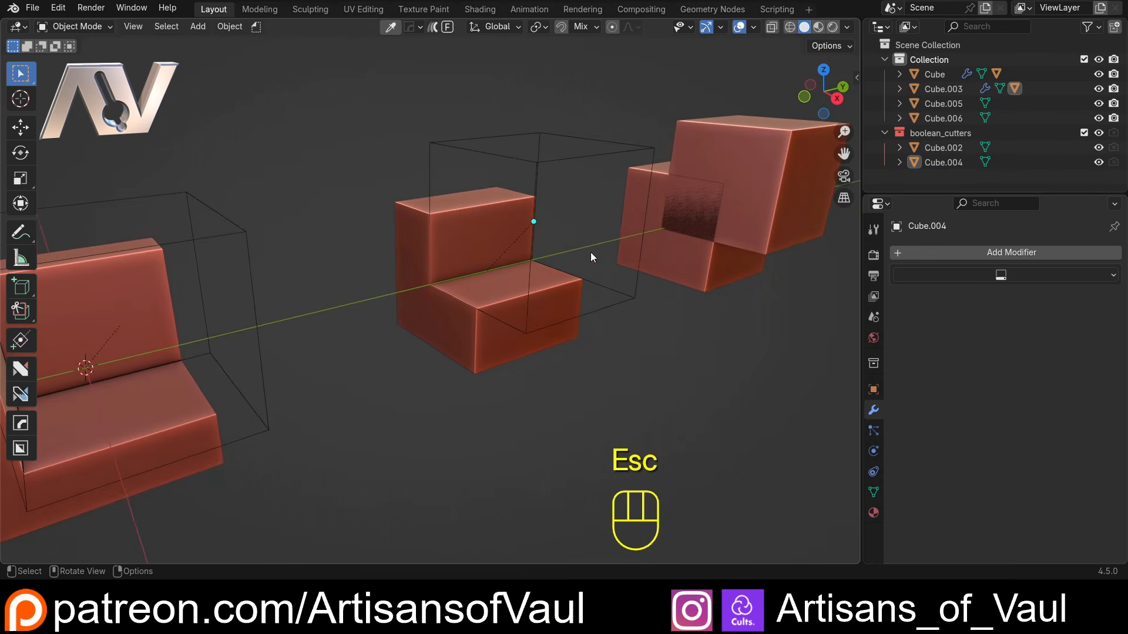
Step: Subtract Cube.006 from Cube.005 with a brush difference and set the Boolean modifier's solver to Manifold
middle_click_drag(653, 256, 478, 307, "shift")
scroll(294, 310, "up", 3)
left_click(548, 224)
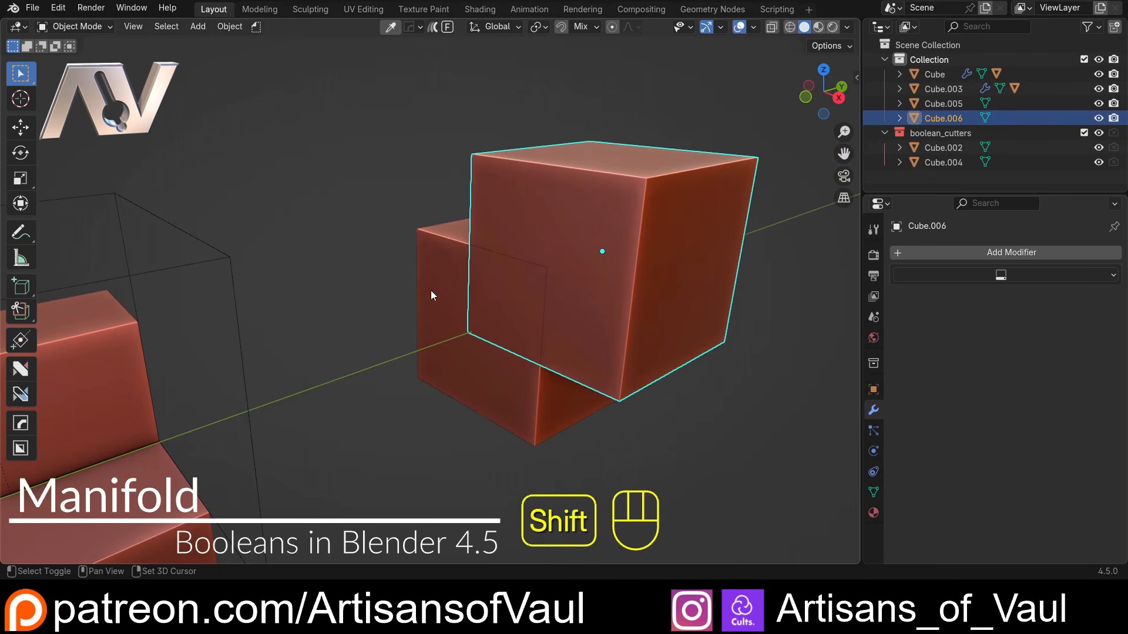
left_click(431, 294, "shift")
key("ctrl+KP_Subtract")
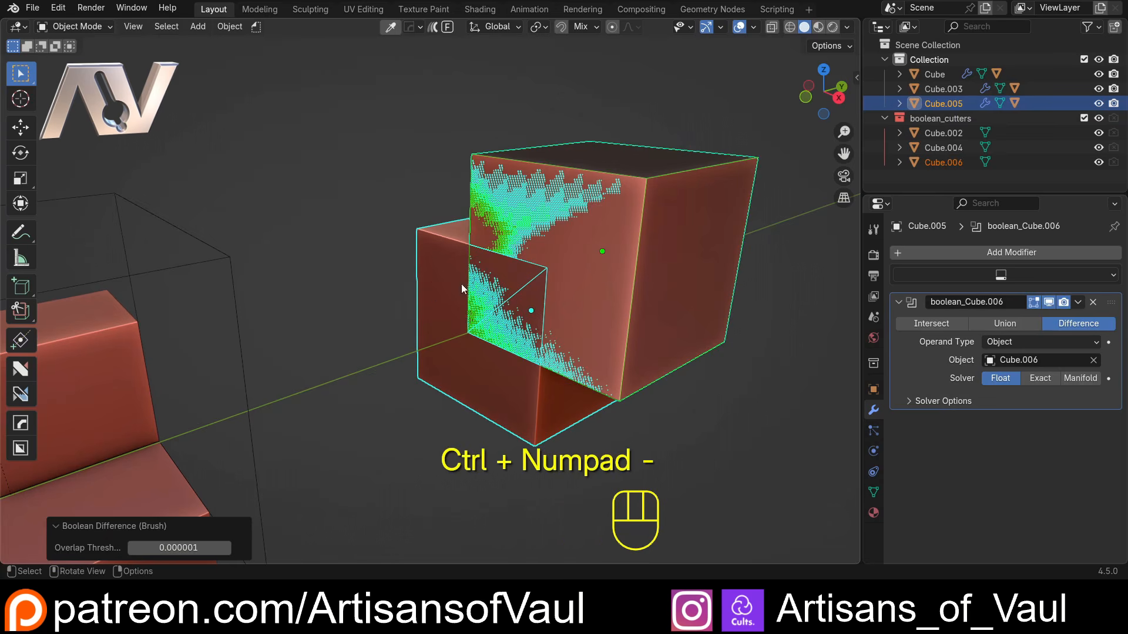
middle_click_drag(460, 284, 577, 255, "shift")
left_click(1074, 375)
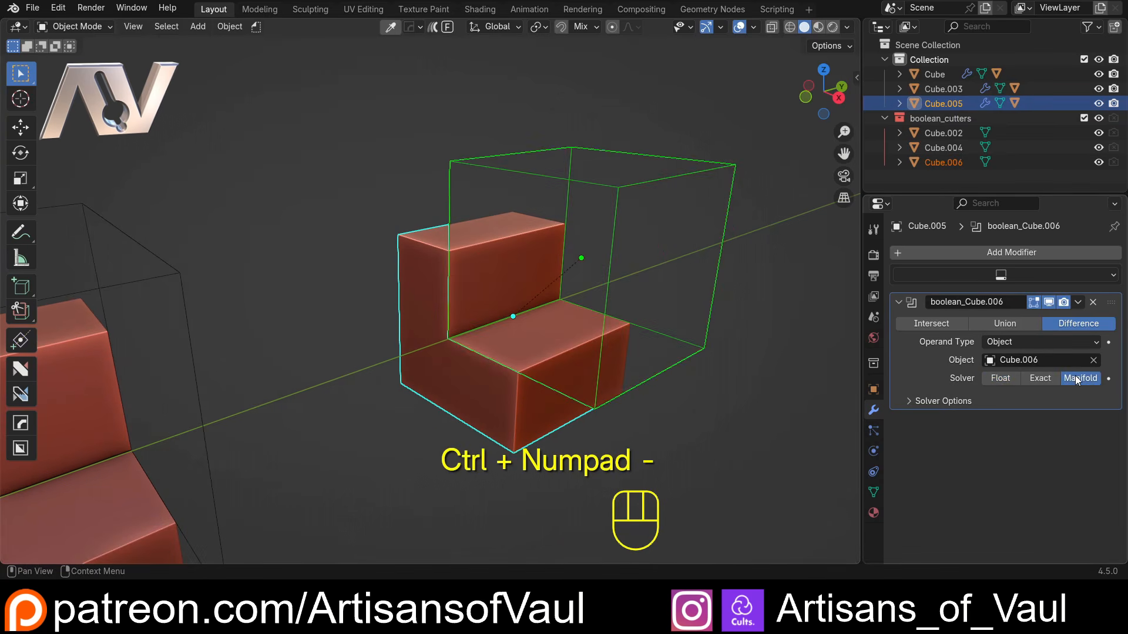
Step: Examine the third pair's cut from several sides, checking the cutter's shared faces and the cut cube's Boolean solver setting
mouse_move(349, 244)
middle_mouse_down()
mouse_move(411, 216)
mouse_move(354, 228)
middle_mouse_up()
middle_click_drag(188, 264, 316, 173, "shift")
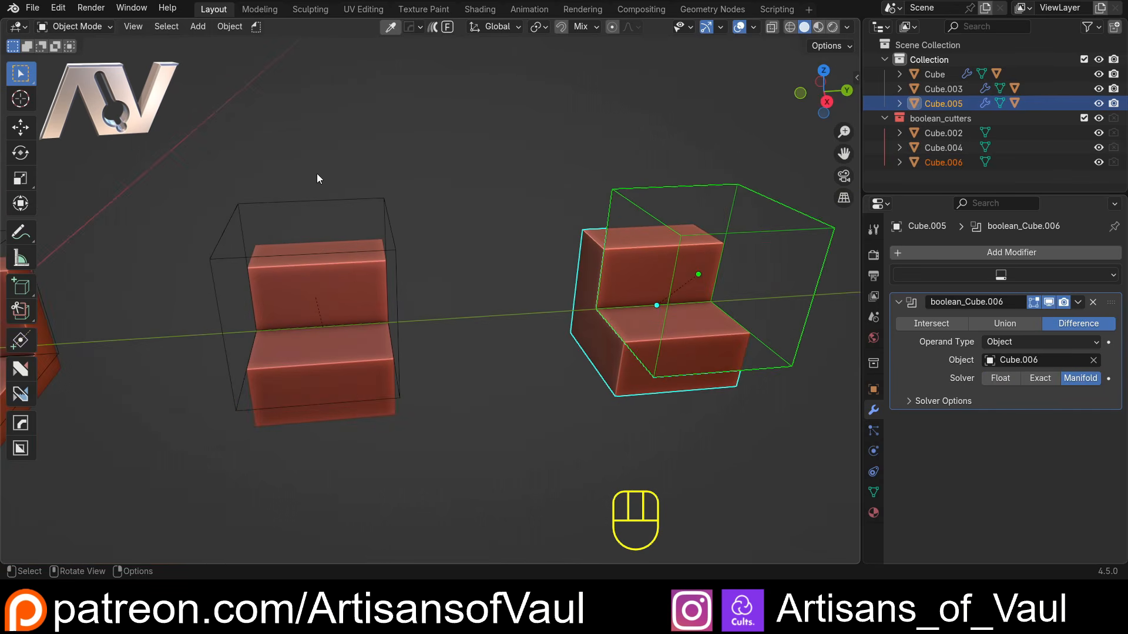
middle_click_drag(442, 411, 485, 209)
left_click(485, 209)
middle_click_drag(445, 290, 527, 288, "shift")
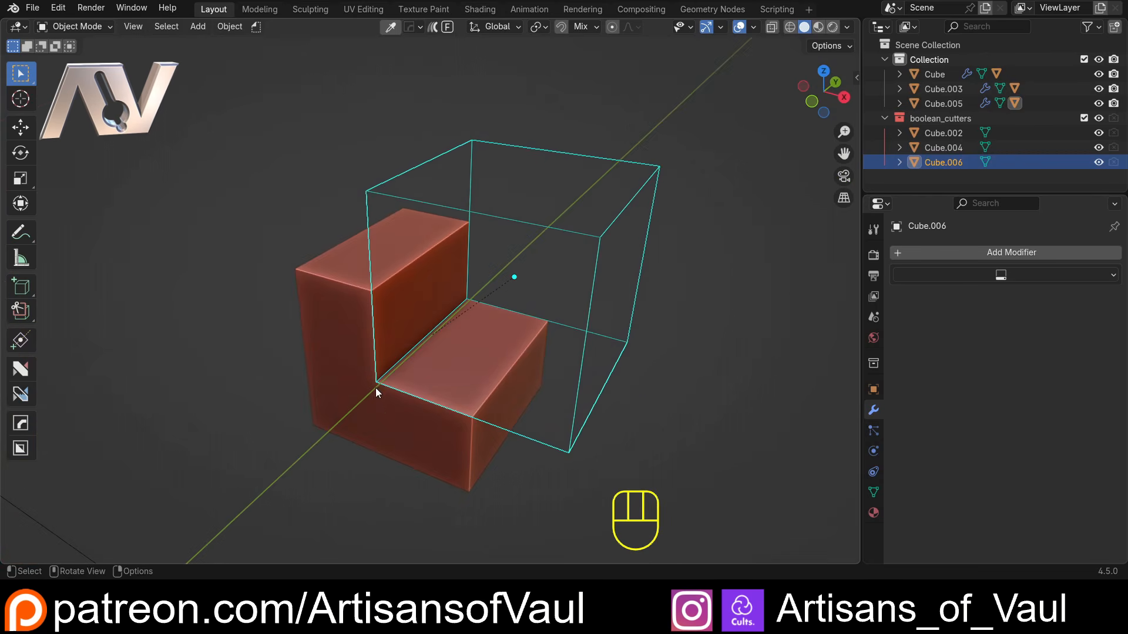
middle_click_drag(485, 304, 108, 188)
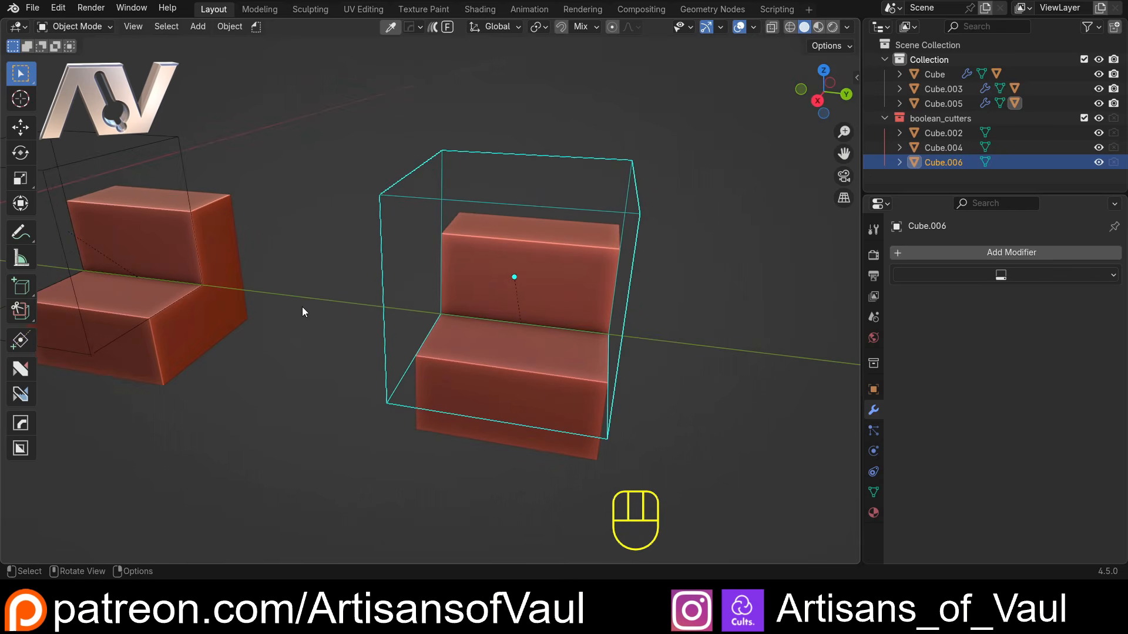
left_click(455, 439)
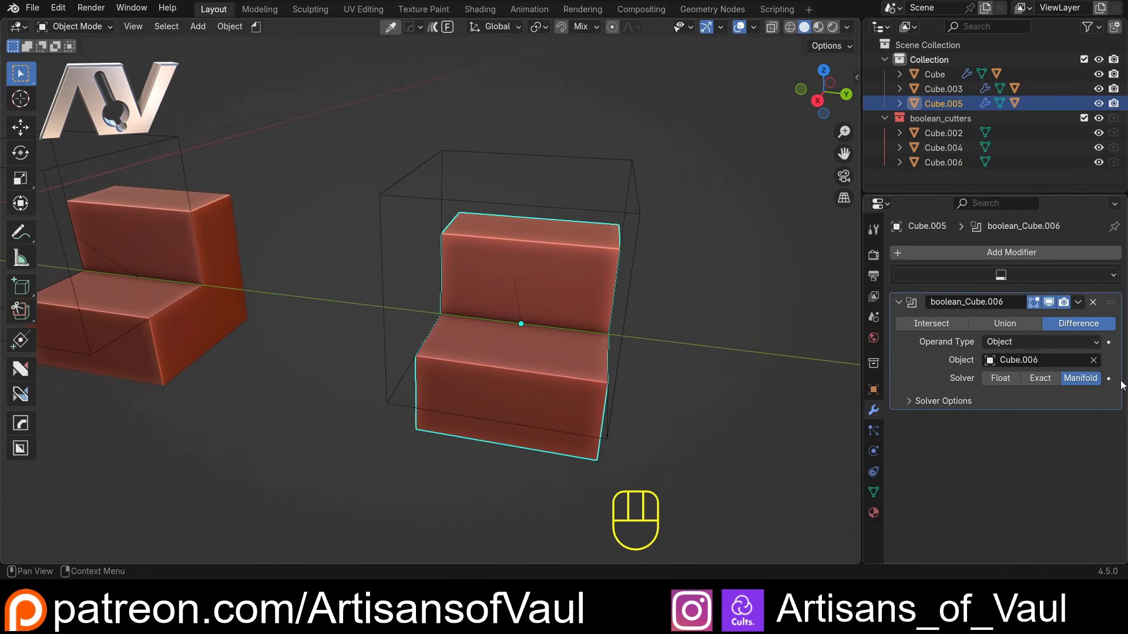
mouse_move(446, 274)
middle_mouse_down()
mouse_move(312, 276)
mouse_move(434, 270)
middle_mouse_up()
Step: Delete the +X side face of the third pair's cutter, Cube.006, in face editing and return to Object Mode
left_click(382, 227)
middle_click_drag(622, 302, 641, 379)
key("Tab")
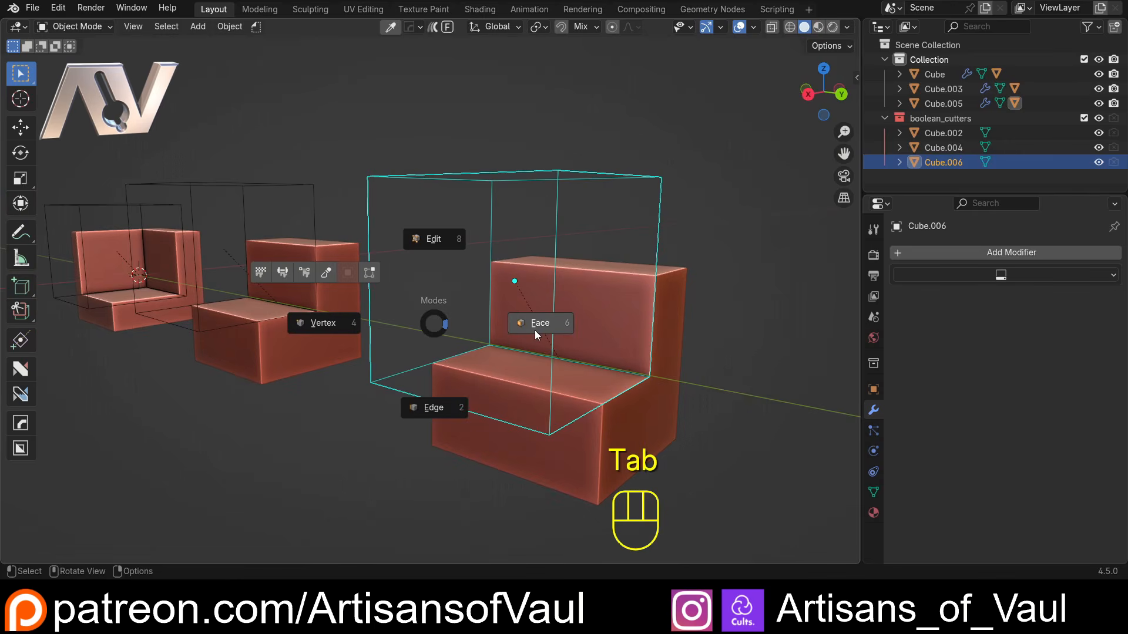
left_click(534, 330)
middle_click_drag(482, 309, 463, 340)
key("x")
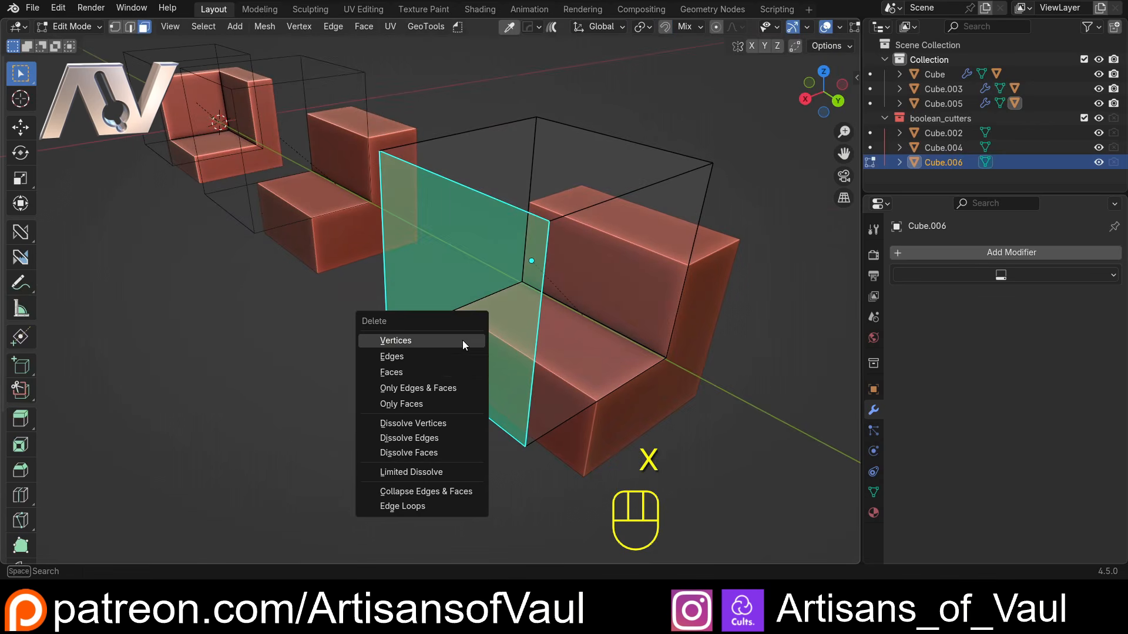
left_click(432, 372)
key("Tab")
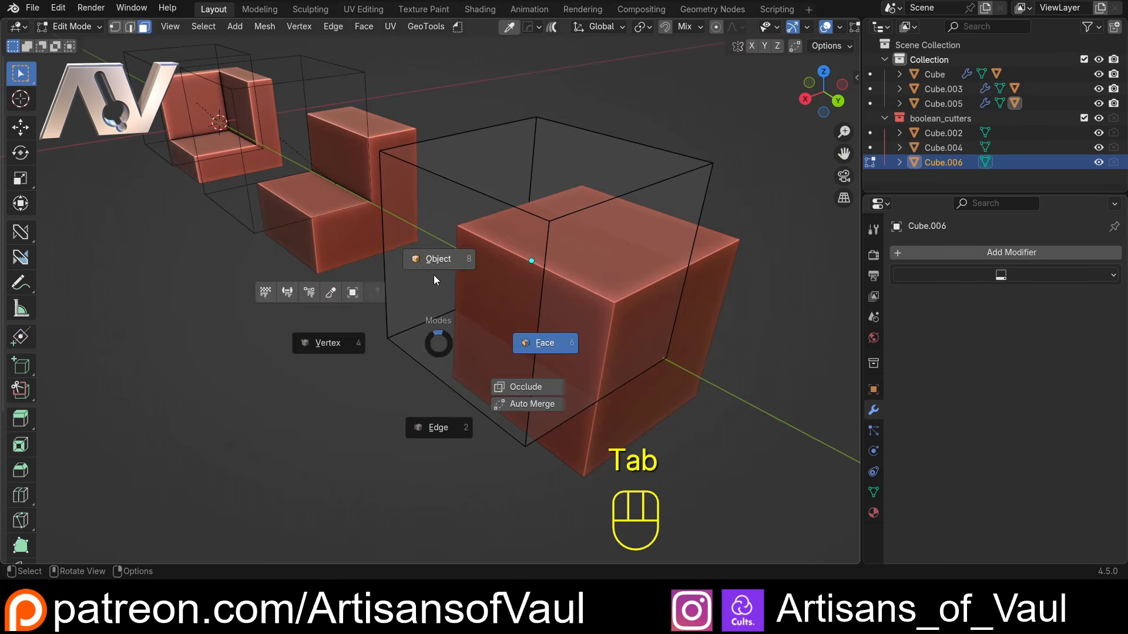
left_click(433, 275)
Step: Move the open cutter Cube.006 about -0.02 X, 0.48 Y and -0.20 Z relative to its target cube
middle_click_drag(362, 265, 481, 171)
middle_click_drag(551, 238, 502, 224, "shift")
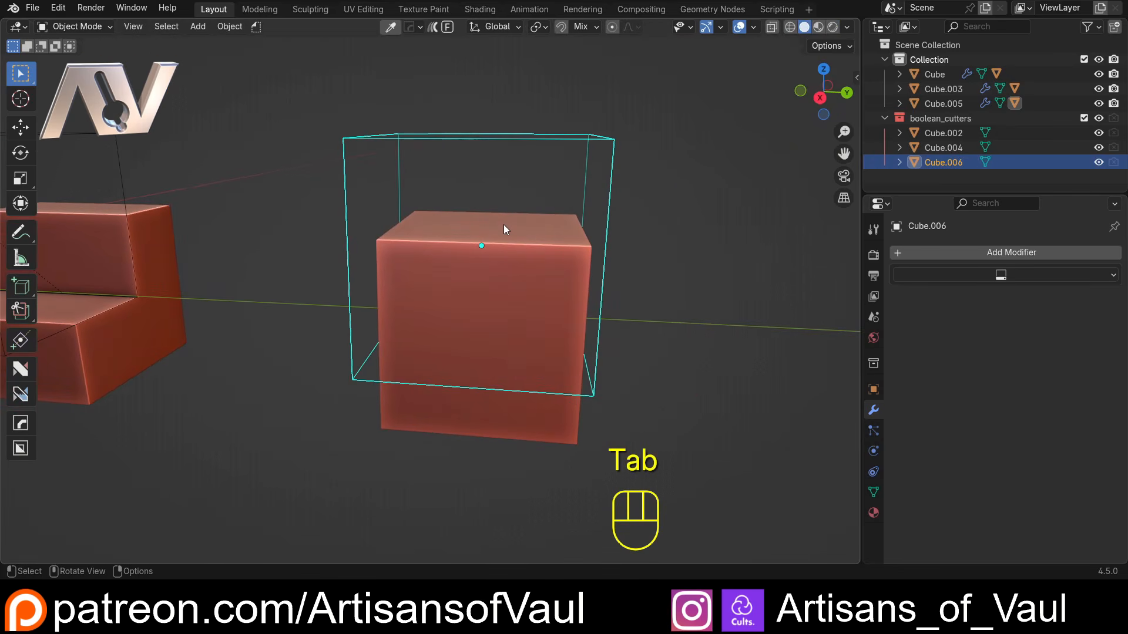
key("g")
left_click(569, 249)
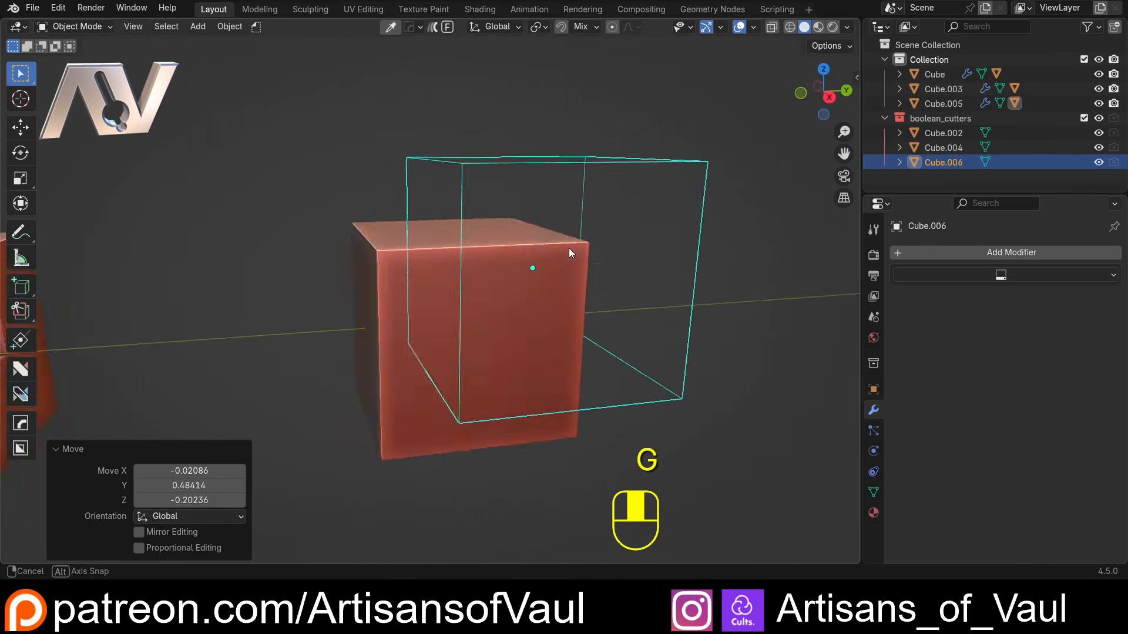
middle_click_drag(568, 248, 652, 255)
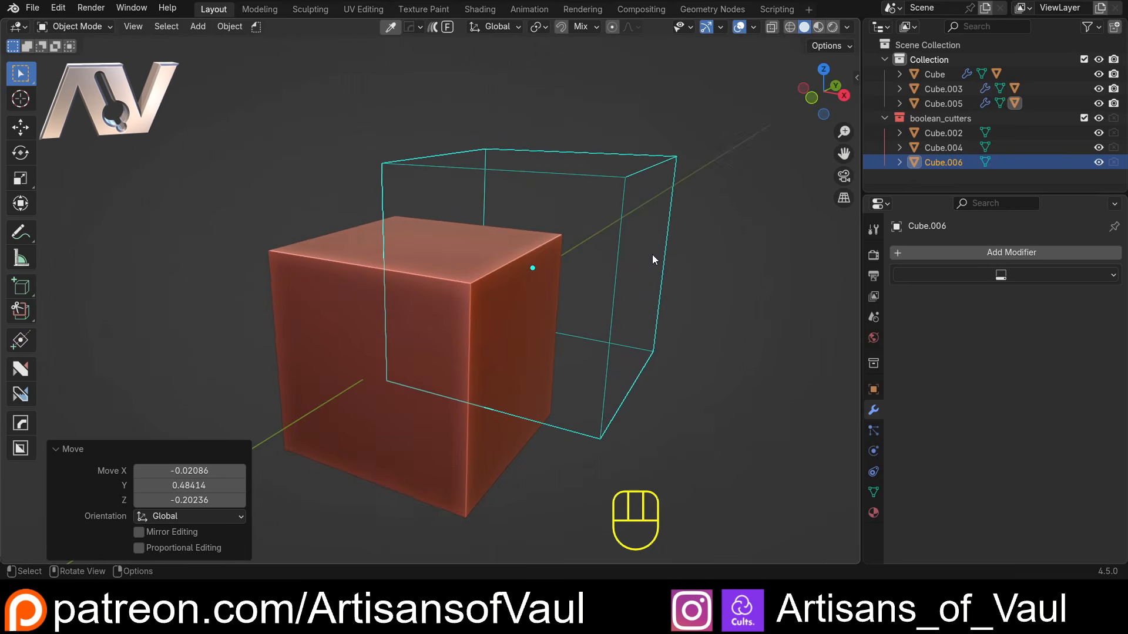
Step: Search the extensions in Preferences for "3d" to look up the 3D Print Toolbox, and close Preferences
left_click(59, 7)
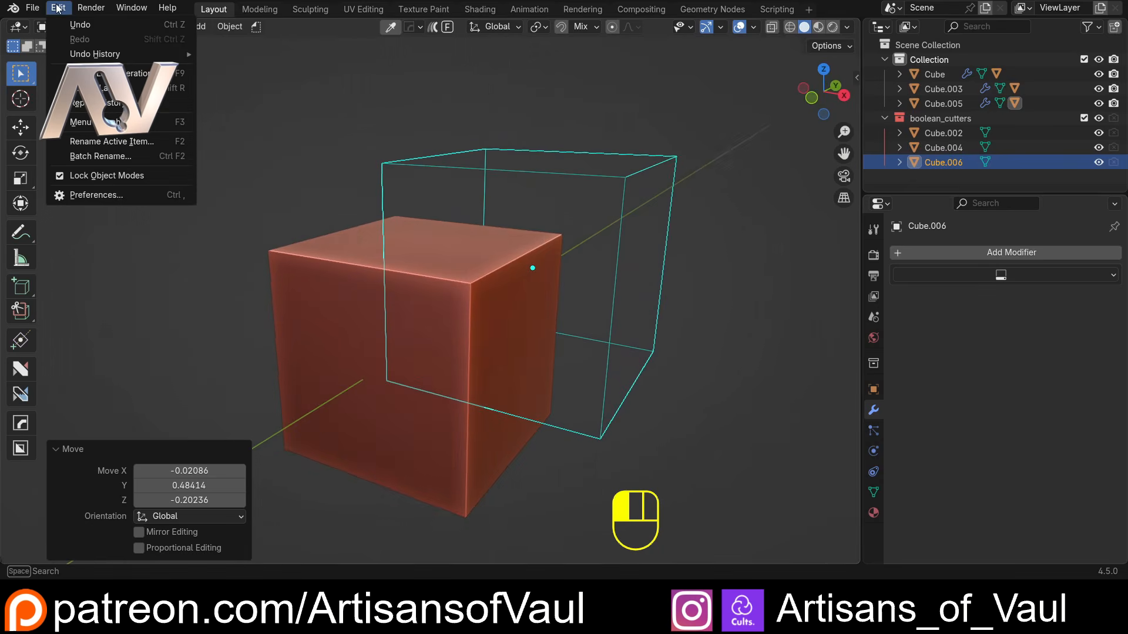
left_click(140, 197)
left_click(196, 20)
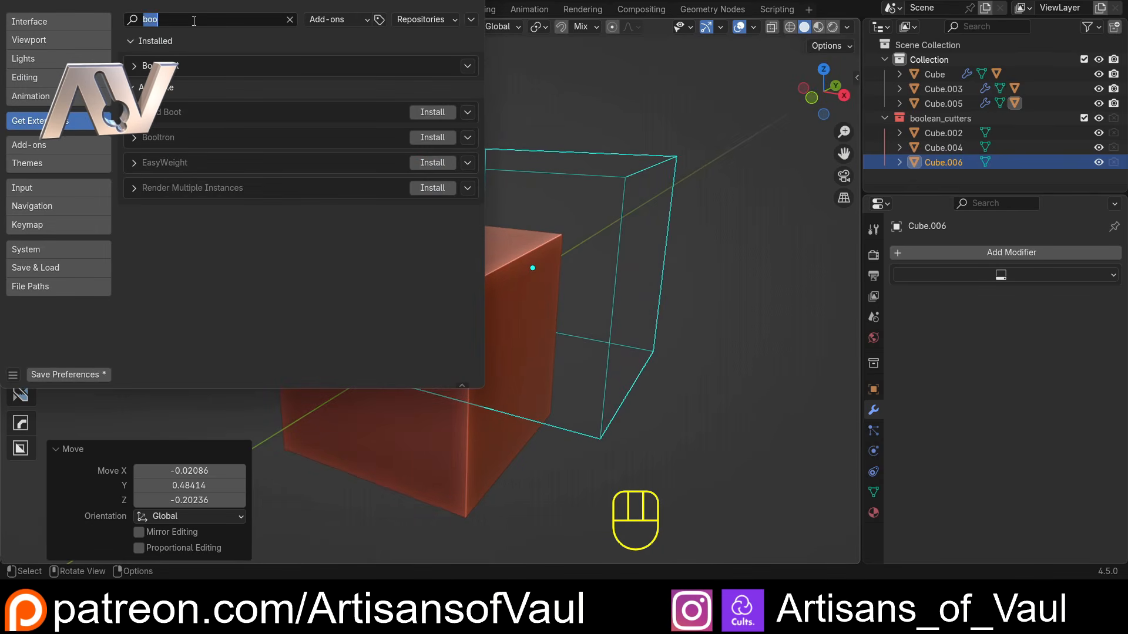
left_click_drag(223, 0, 485, 105)
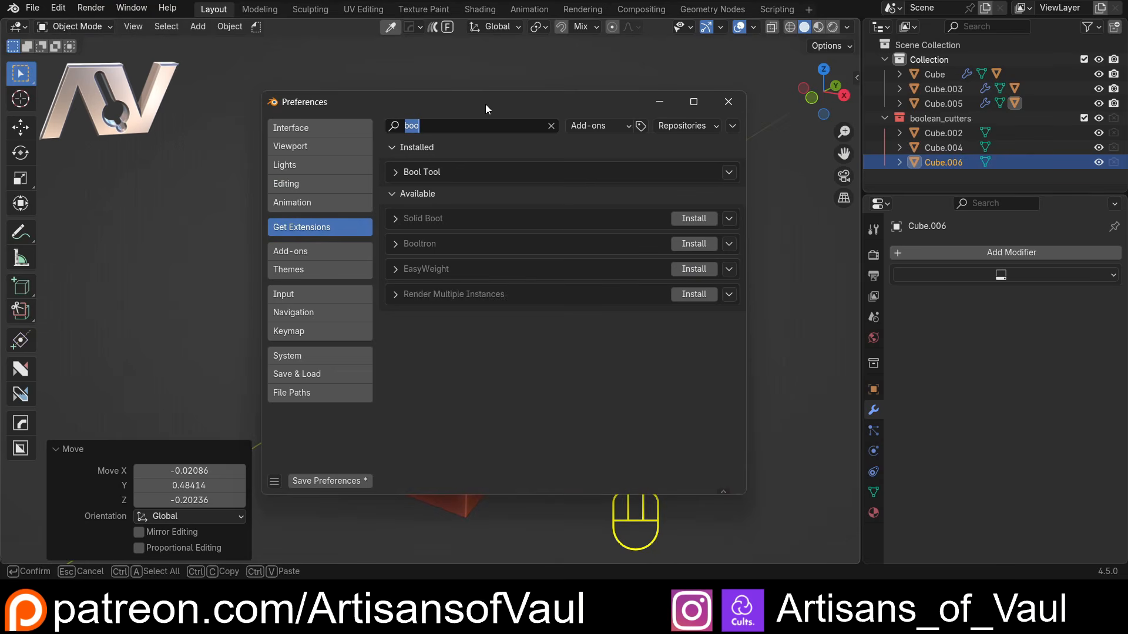
type("3d")
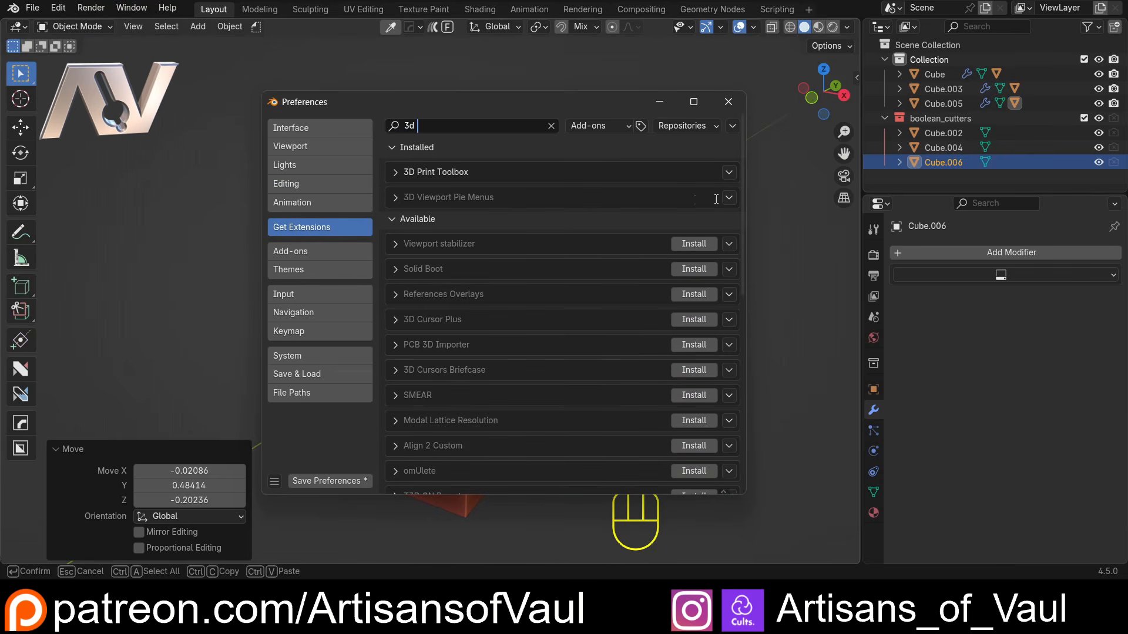
left_click(727, 103)
left_click(756, 259)
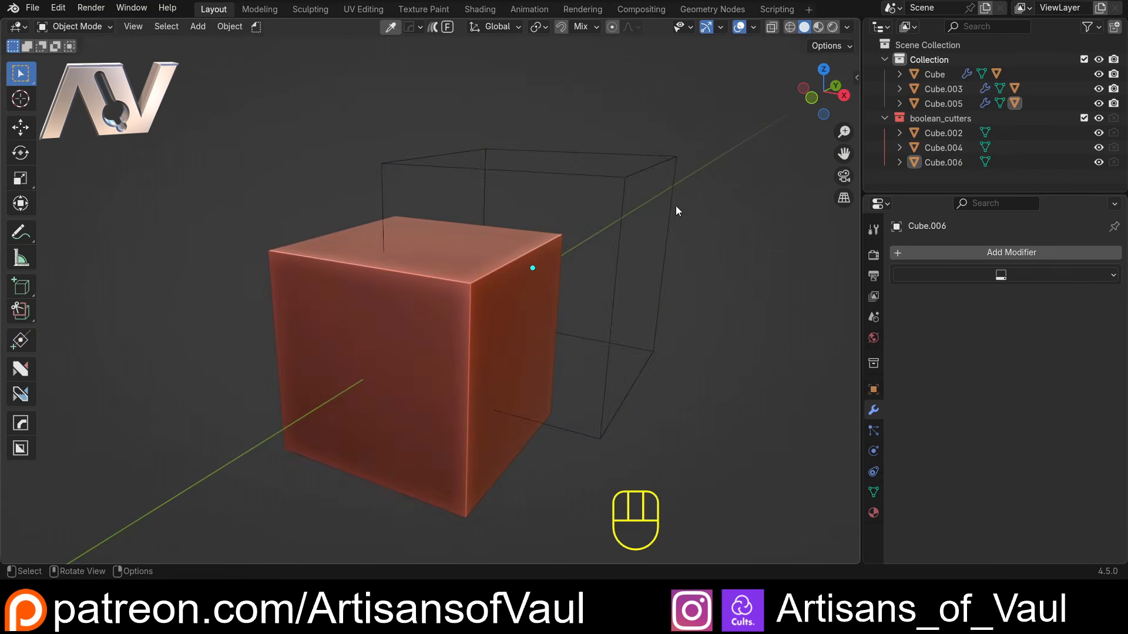
Step: Run all 3D Print Toolbox checks on the third pair's cutter, Cube.006, and repair it with Make Manifold
left_click(674, 208)
key("n")
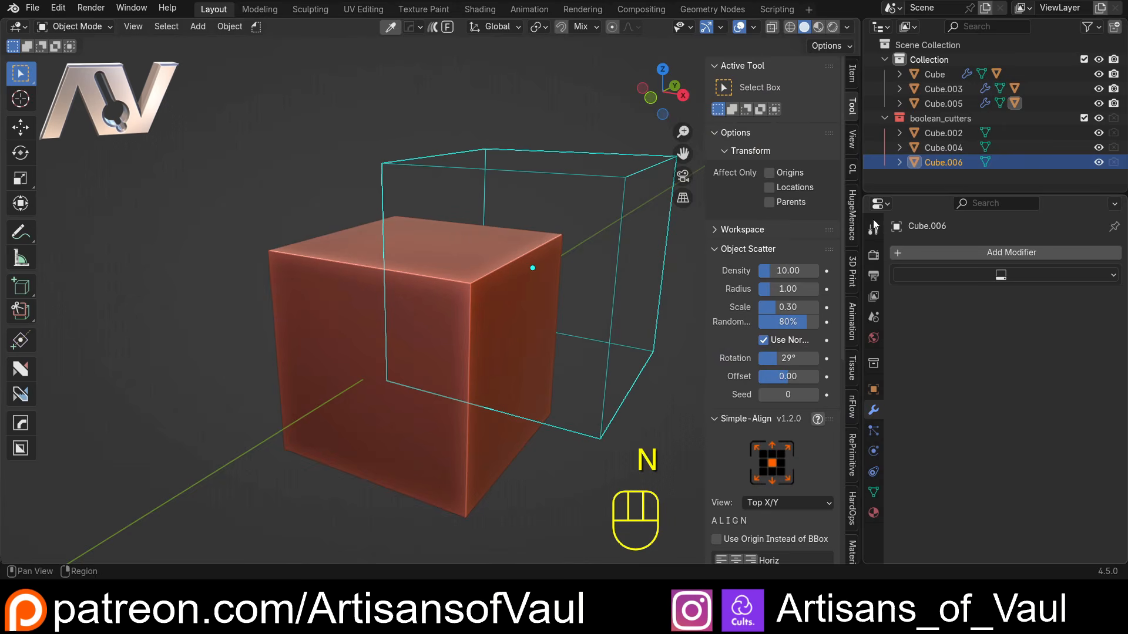
left_click(852, 274)
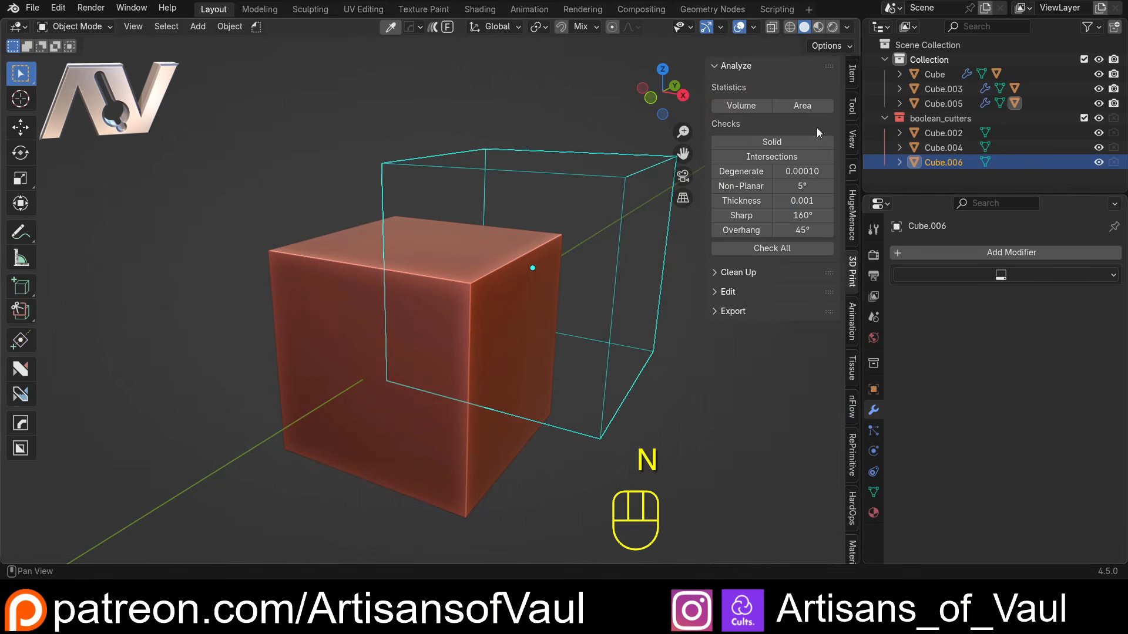
left_click(784, 248)
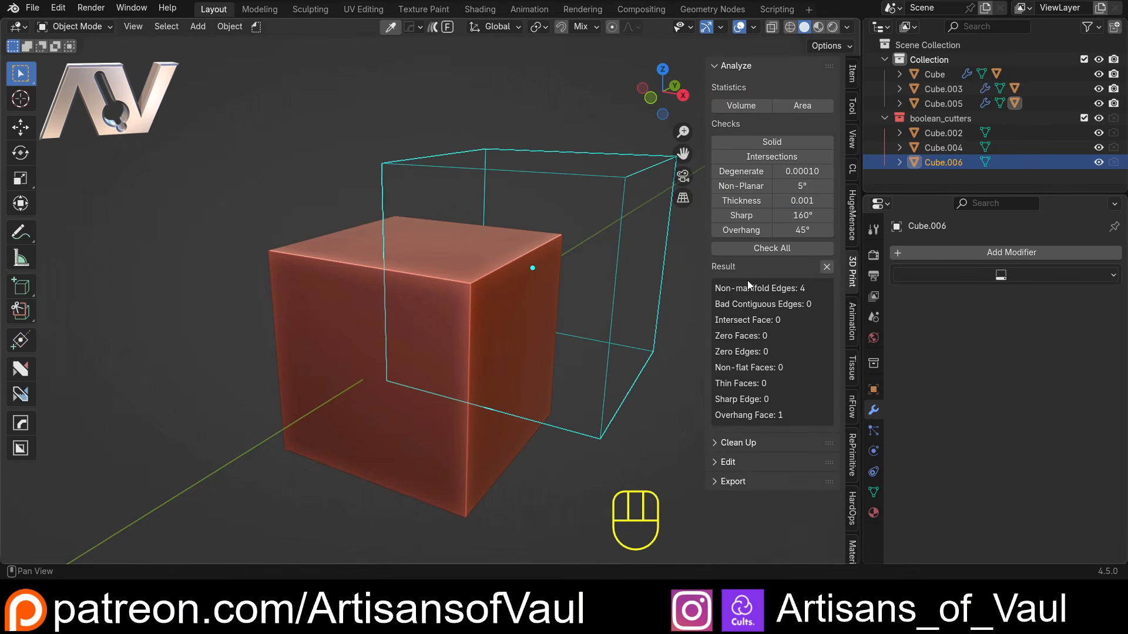
left_click(719, 444)
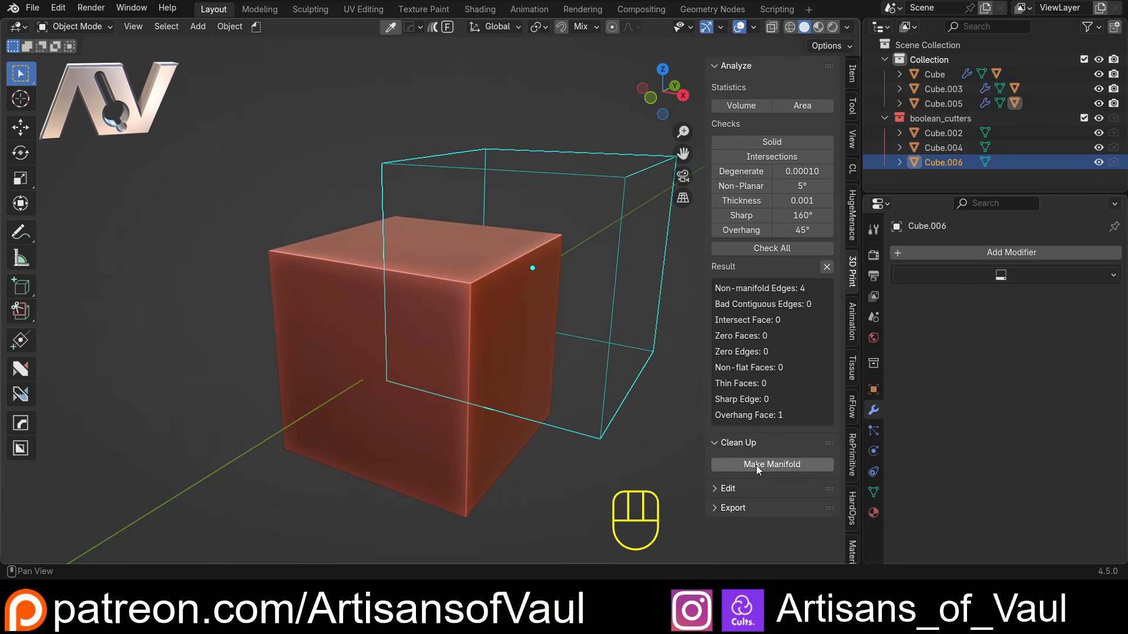
left_click(756, 465)
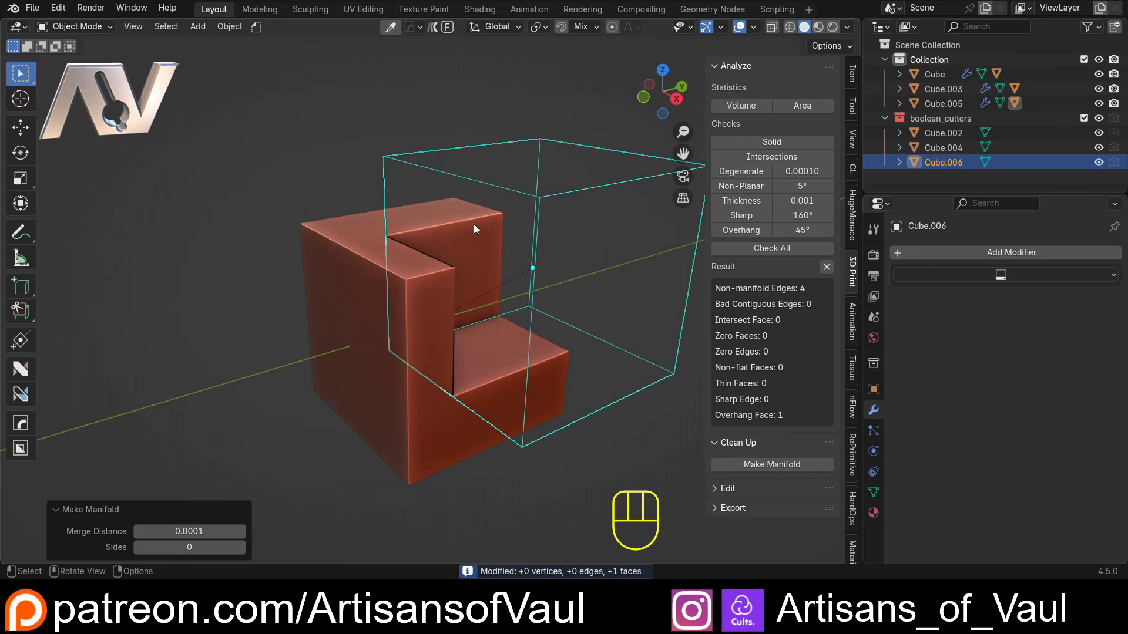
Step: Delete the +X side face of the second pair's cutter, Cube.004, in face editing and return to Object Mode
middle_click_drag(474, 228, 466, 288)
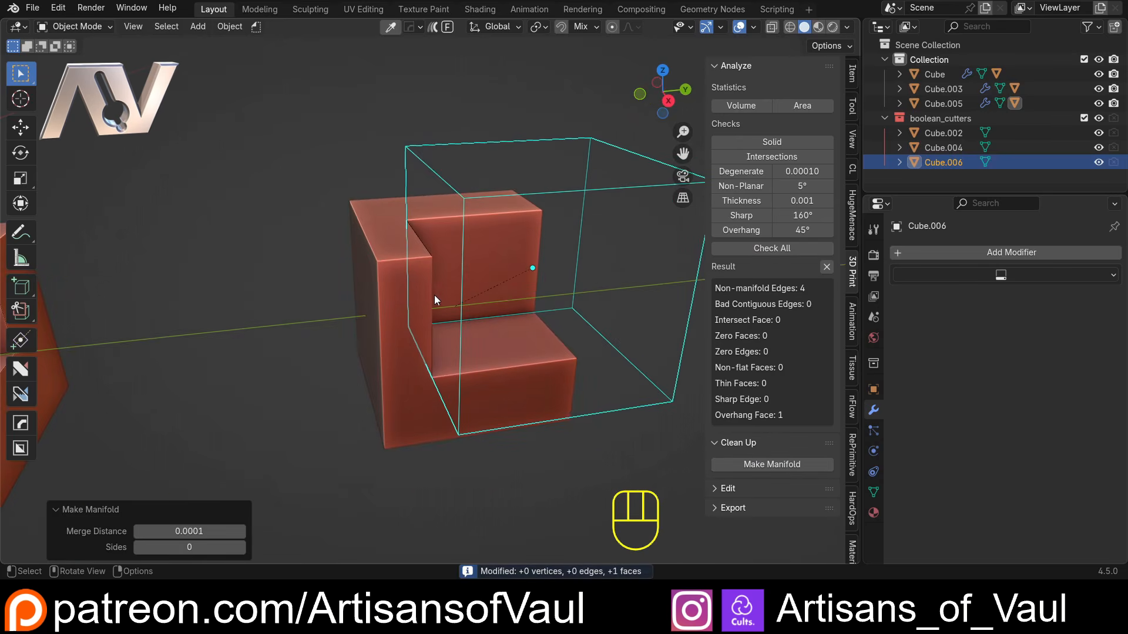
middle_click_drag(256, 280, 336, 241, "shift")
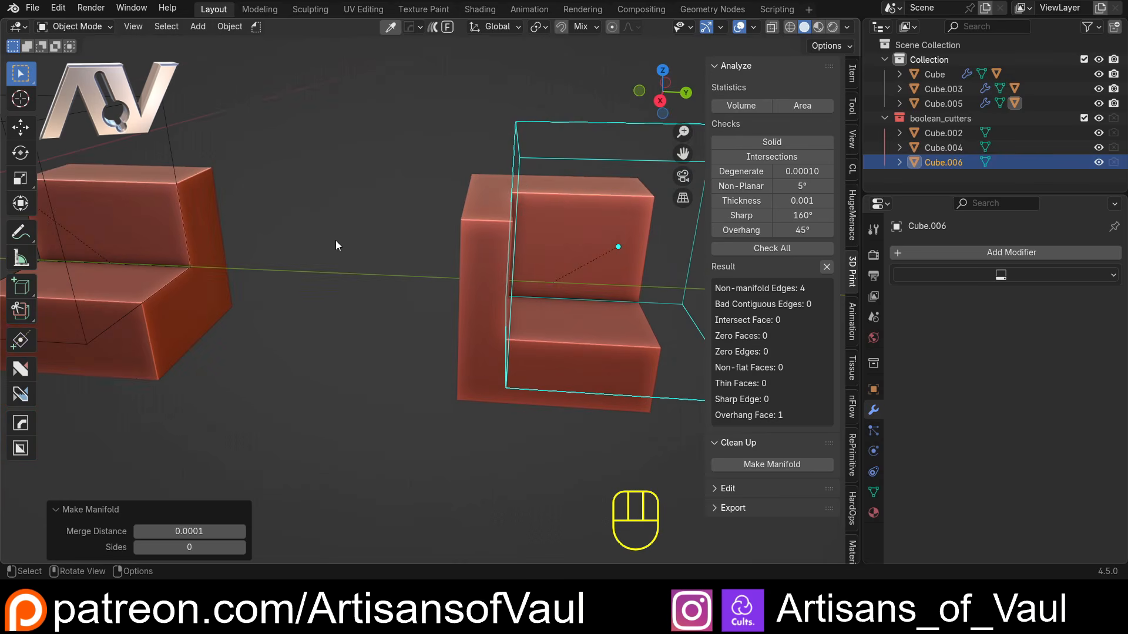
middle_click_drag(263, 152, 488, 174, "shift")
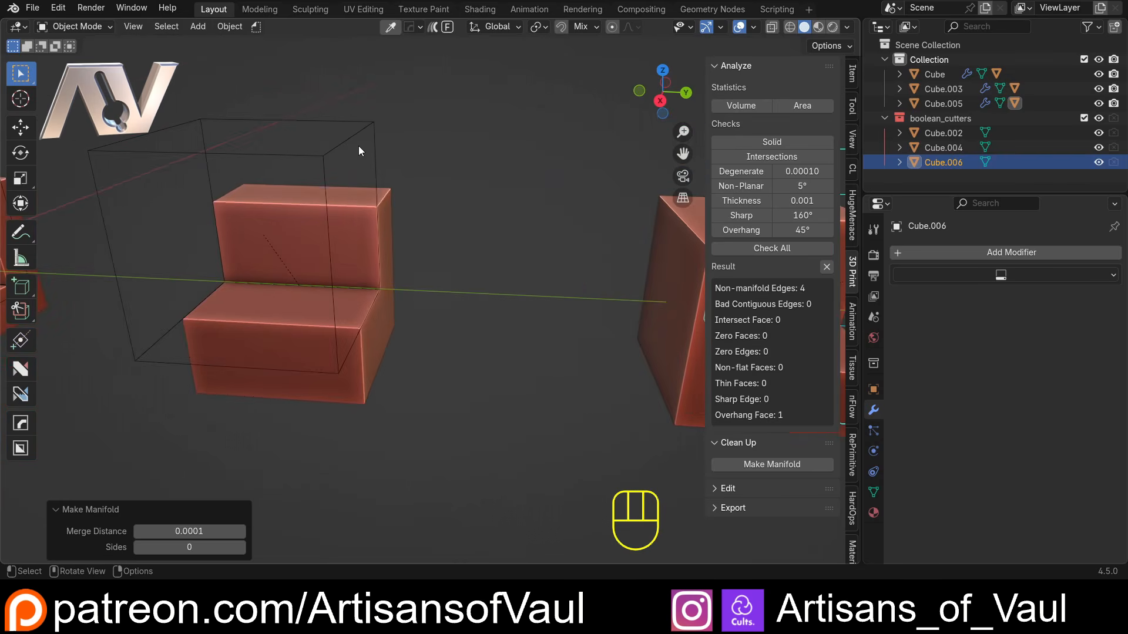
left_click(236, 185)
key("KP_Decimal")
key("Tab")
left_click(446, 188)
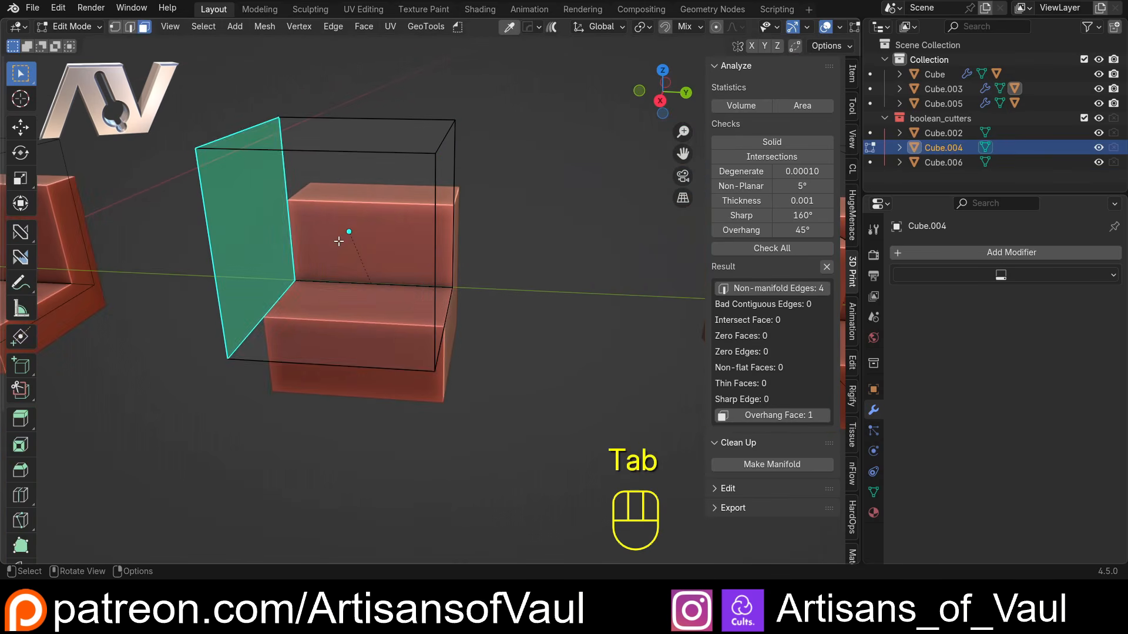
left_click(345, 240)
middle_click_drag(388, 236, 331, 244)
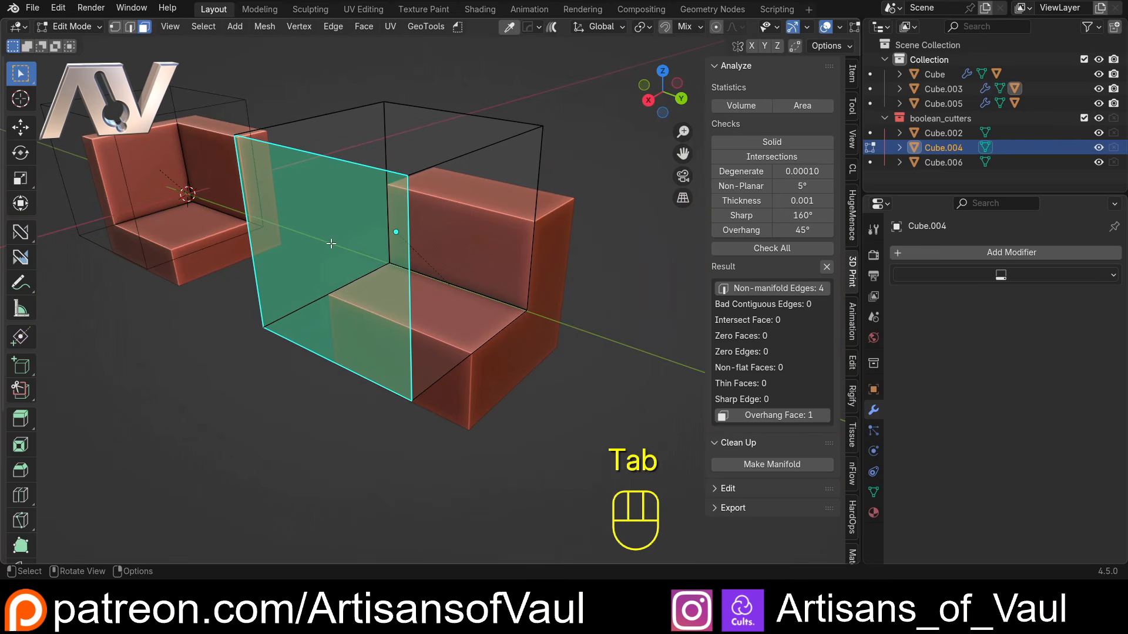
key("x")
left_click(330, 243)
key("Tab")
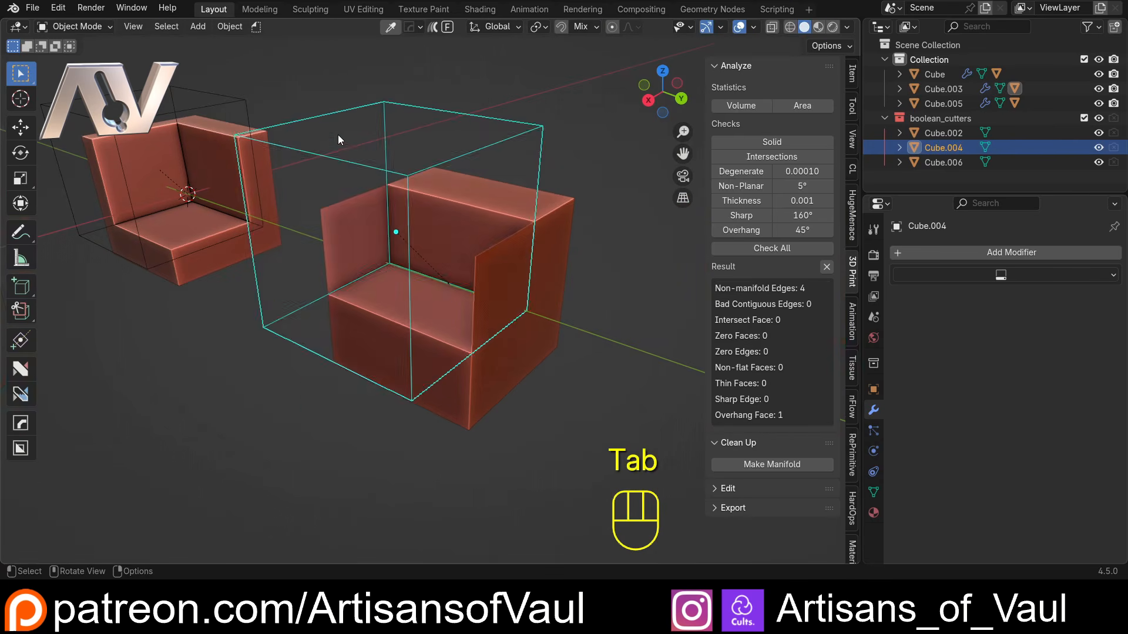
Step: Reposition the second pair's open cutter, Cube.004, in two moves so it overlaps one corner of its target cube
middle_click_drag(338, 140, 350, 242)
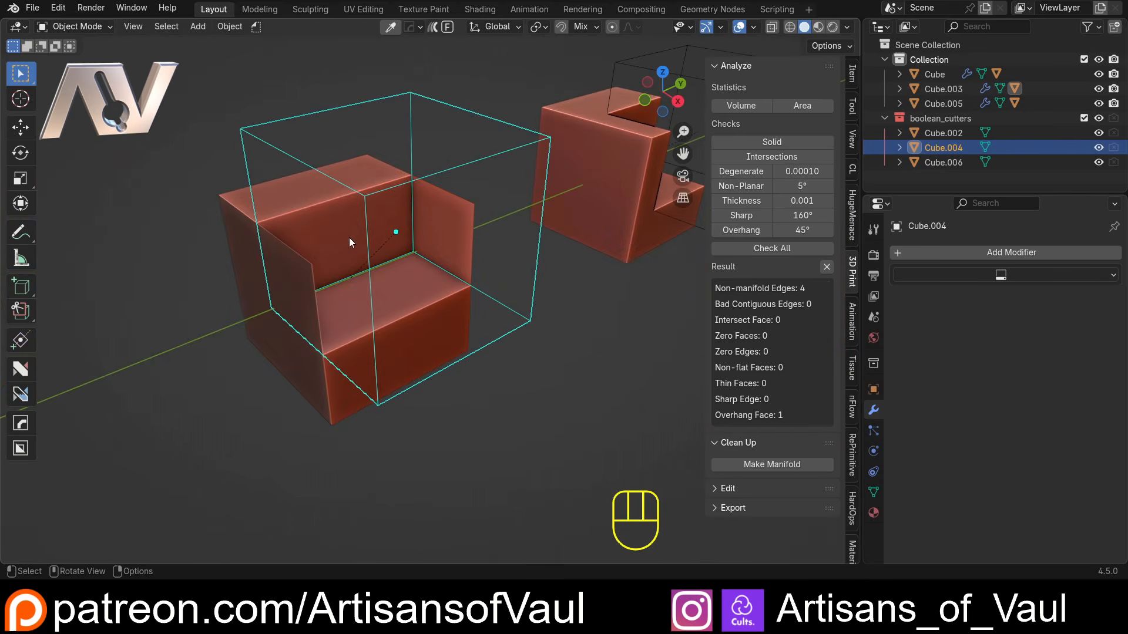
middle_click_drag(507, 215, 414, 254)
key("g")
left_click(484, 184)
key("g")
left_click(494, 243)
Step: Select all of Cube.004's faces in Edit Mode to examine the cutter, return to Object Mode and select the third target, Cube.005
key("Tab")
left_click(541, 211)
key("a")
middle_click_drag(314, 226, 478, 197)
scroll(509, 285, "down", 1)
middle_click_drag(244, 334, 411, 319, "shift")
middle_click_drag(411, 318, 294, 337)
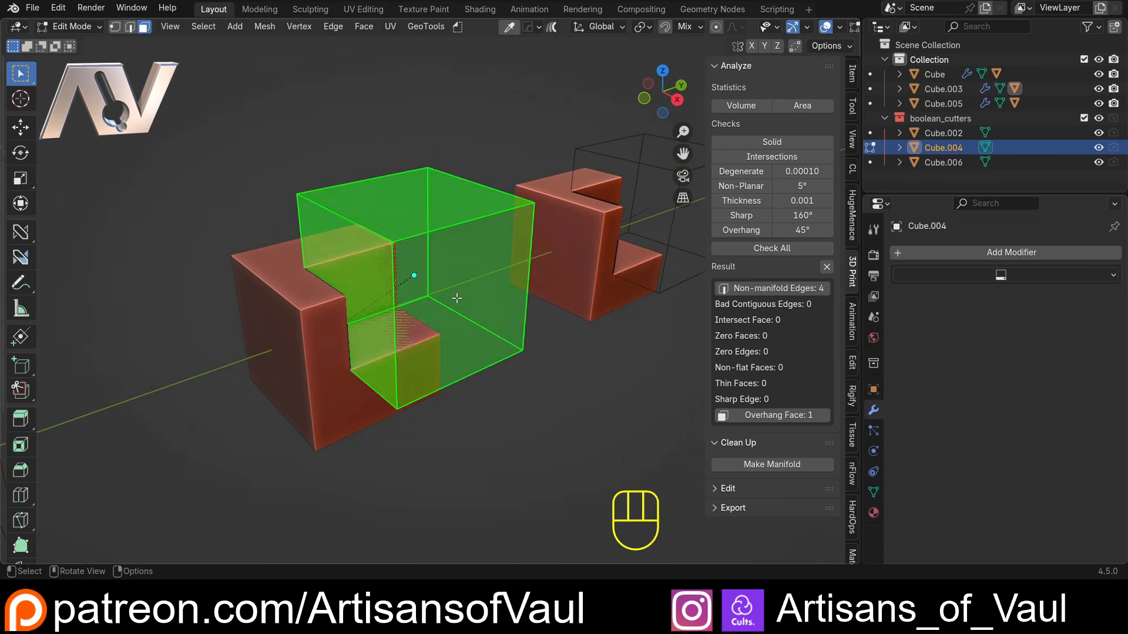
key("Tab")
middle_click_drag(517, 130, 411, 135, "shift")
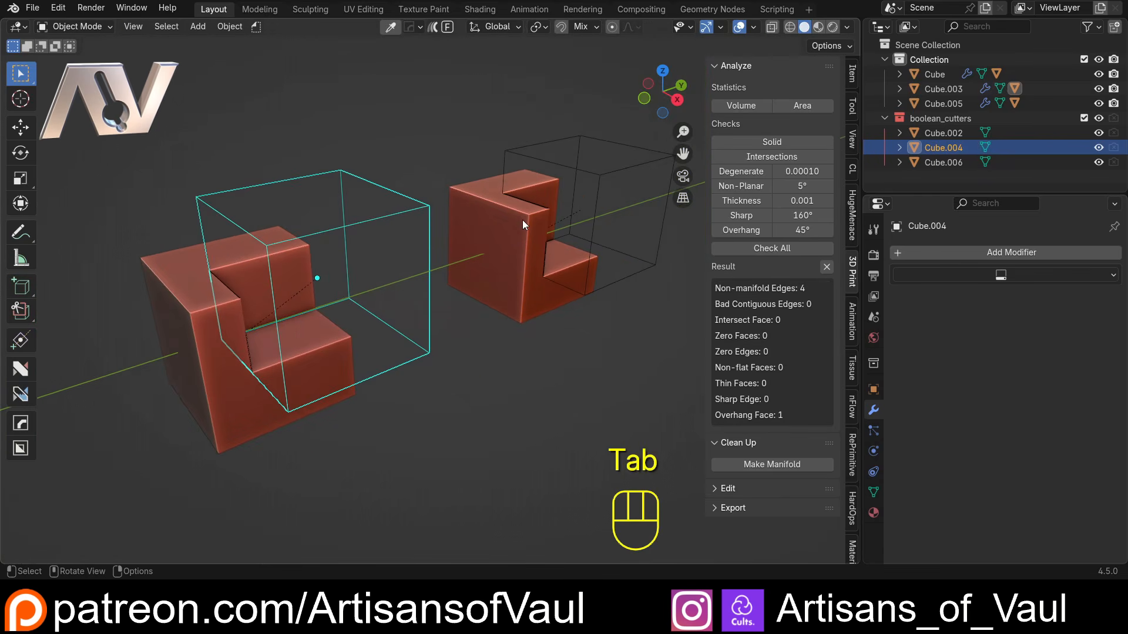
left_click(600, 178)
left_click(482, 225)
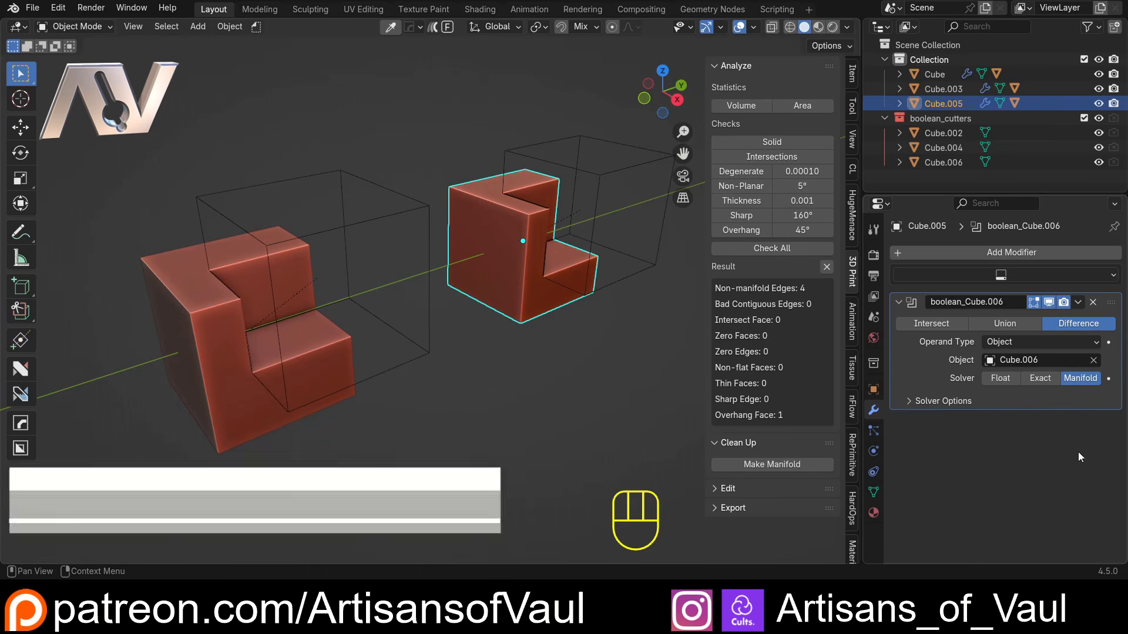
Step: Set the Bool Tool add-on's solver to Manifold in Preferences, save the preferences and close them
left_click(56, 9)
left_click(109, 199)
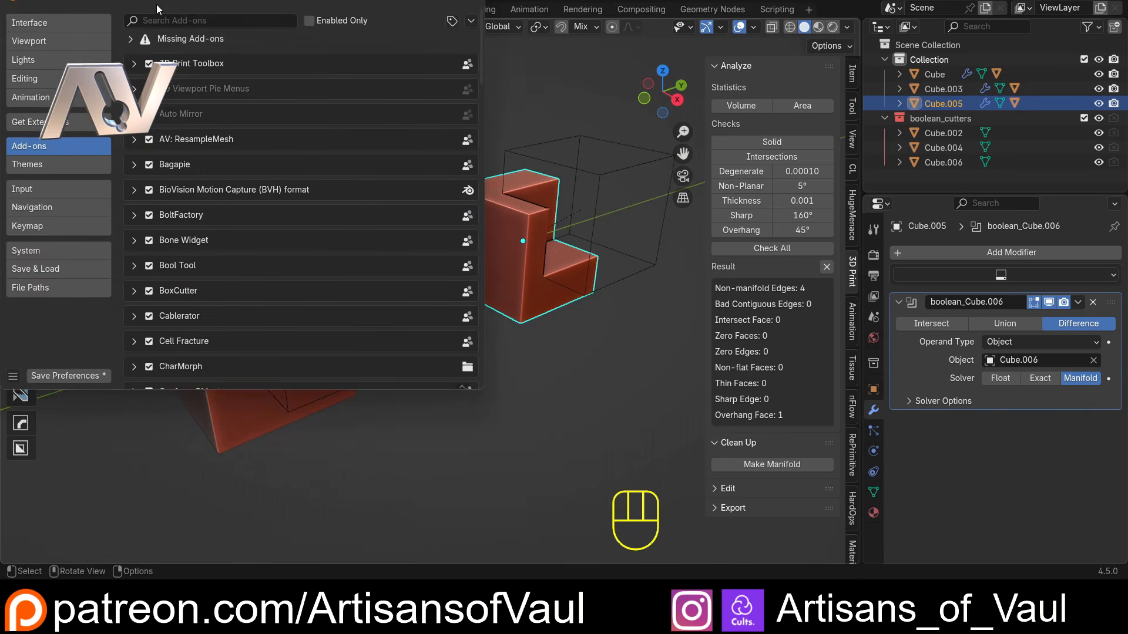
left_click(405, 154)
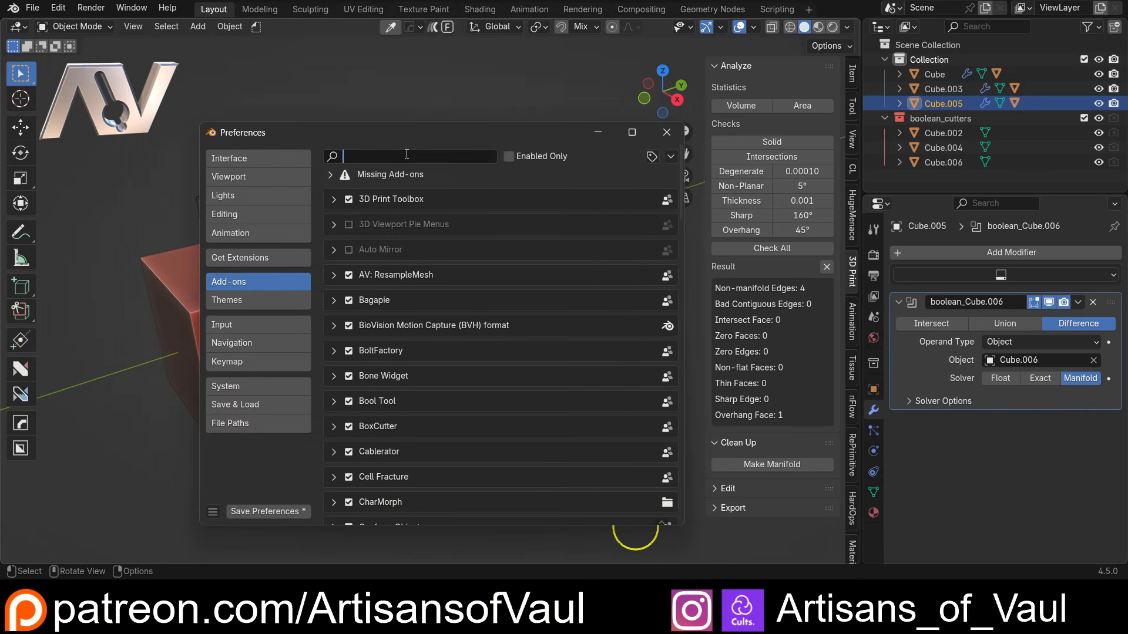
type("boo")
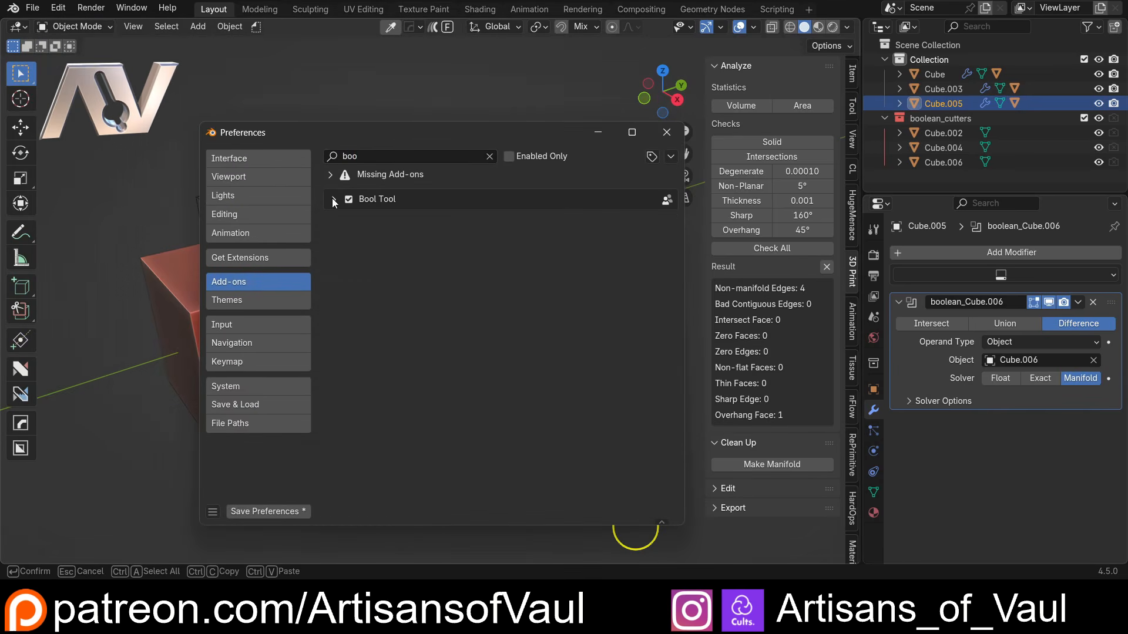
left_click(332, 199)
left_click_drag(496, 137, 434, 79)
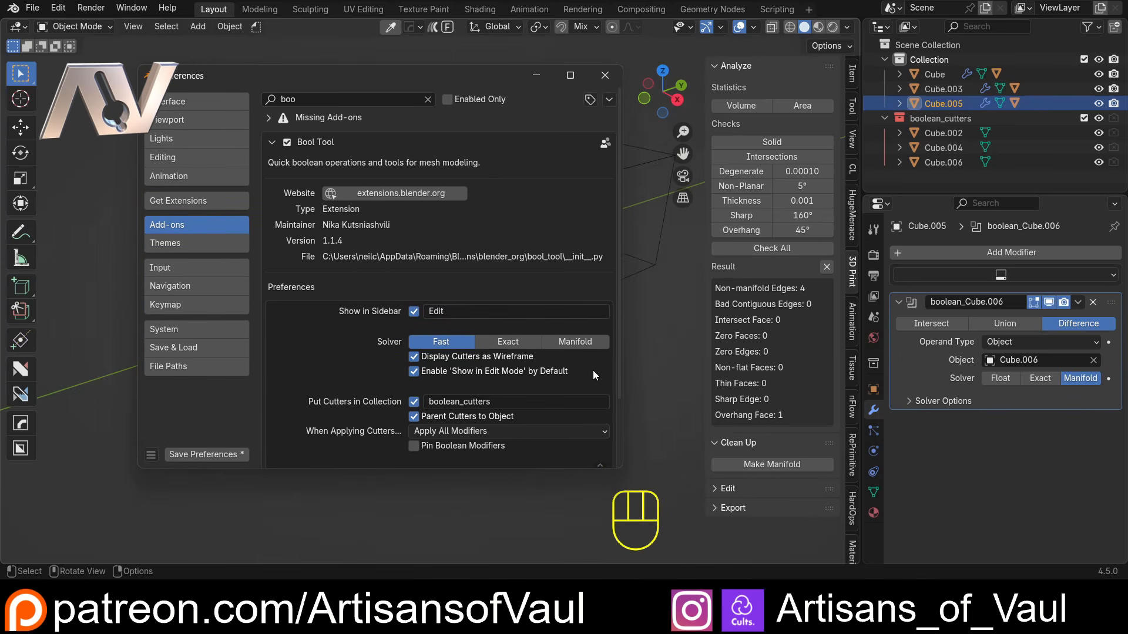
left_click(585, 341)
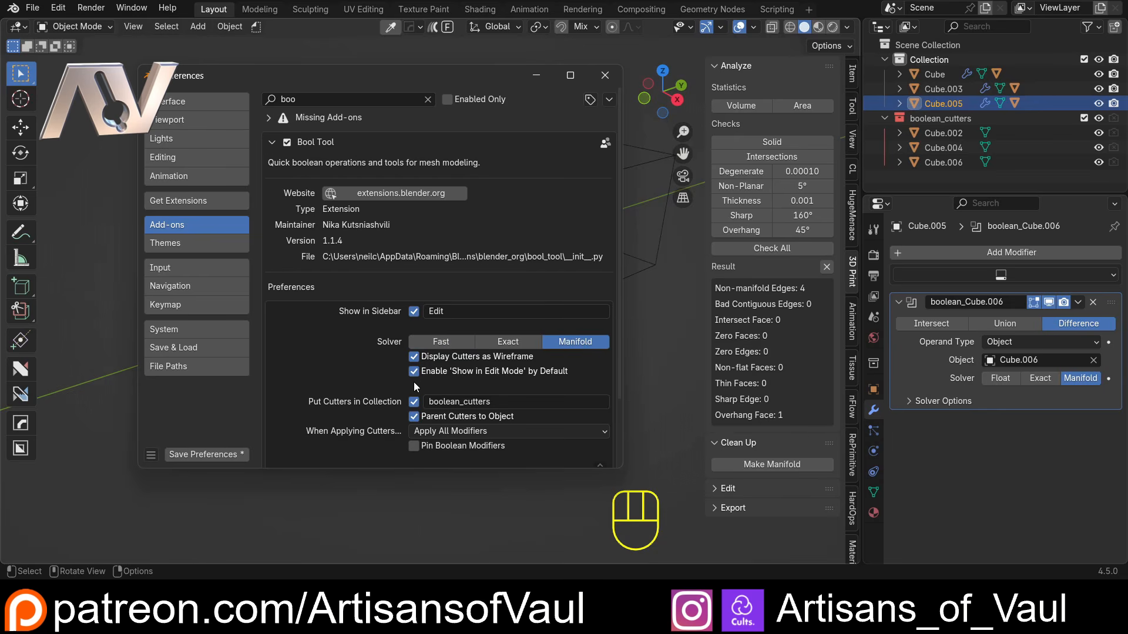
left_click(213, 456)
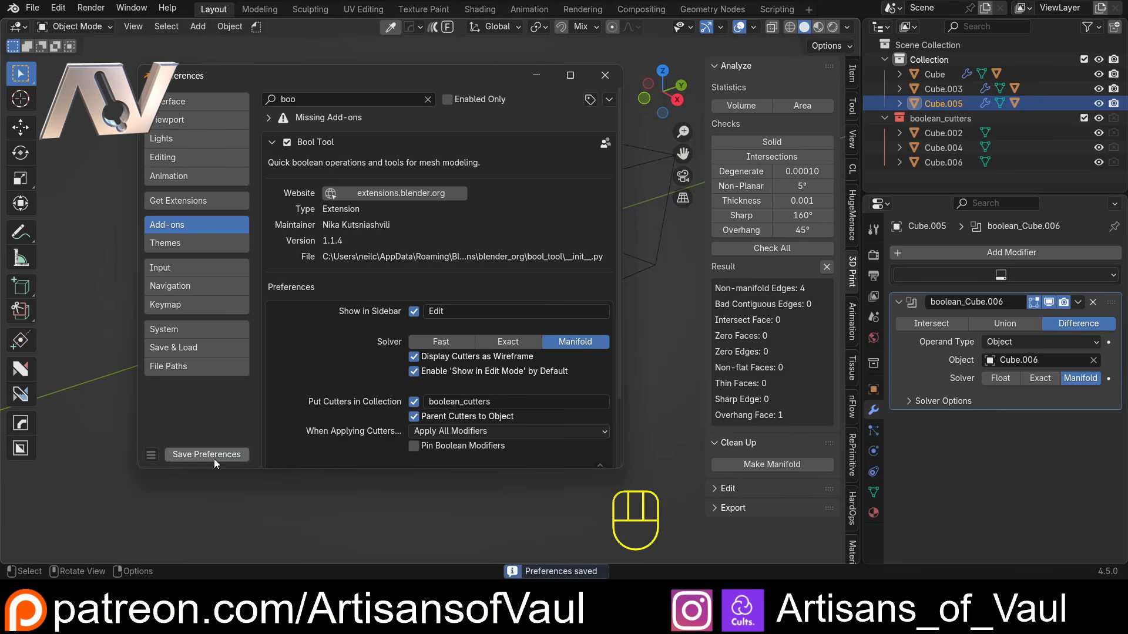
left_click(605, 76)
Step: Add a new cube and move it about 1.27 X, 4.87 Y and 4.08 Z, above the existing pairs
scroll(439, 213, "down", 4)
middle_click_drag(412, 198, 349, 203, "shift")
key("shift+a")
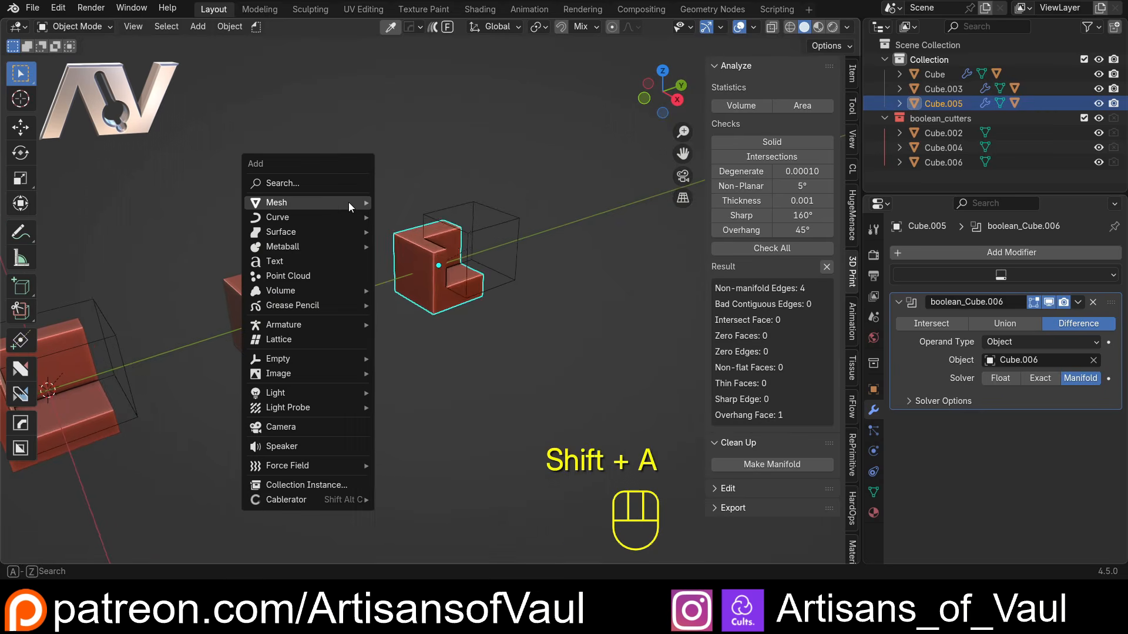
mouse_move(347, 202)
left_click(417, 249)
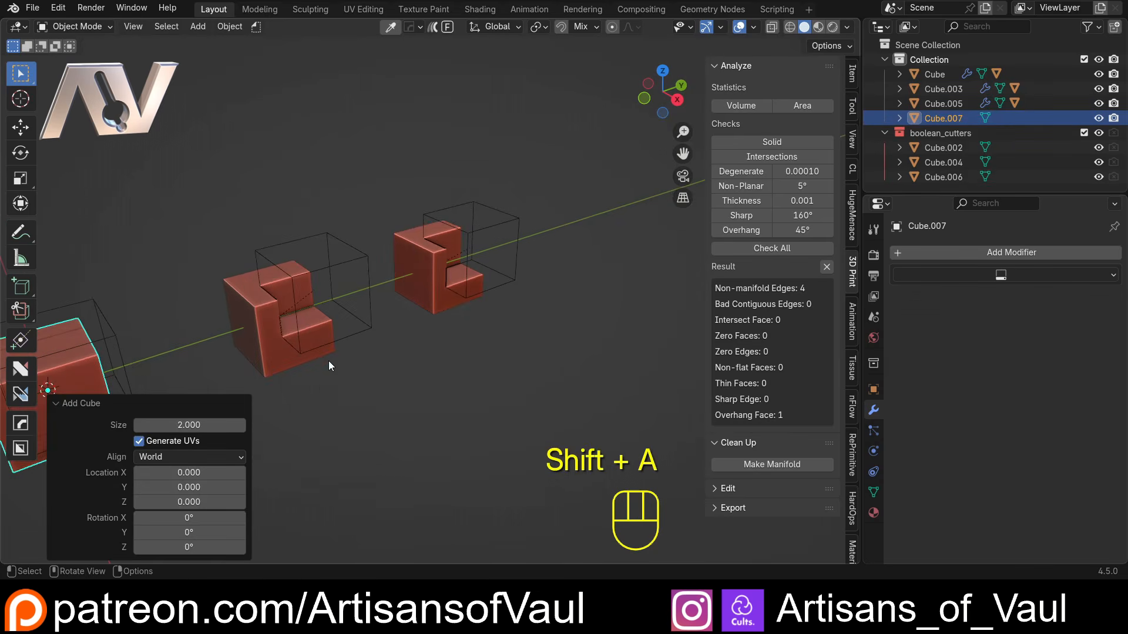
key("g")
left_click(546, 155)
Step: Duplicate the new cube with an offset of about 0.57 X, 0.78 Y and 0.91 Z, and subtract the copy with Bool Tool's Difference
middle_click_drag(361, 171, 427, 197)
key("shift+d")
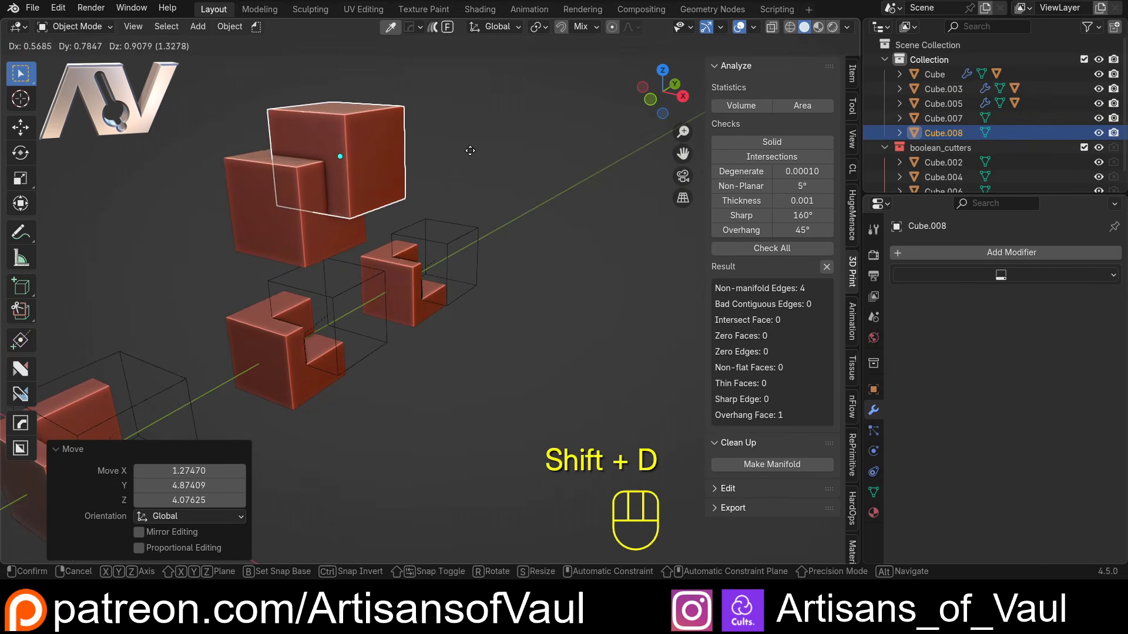
left_click(470, 151)
left_click(249, 201, "shift")
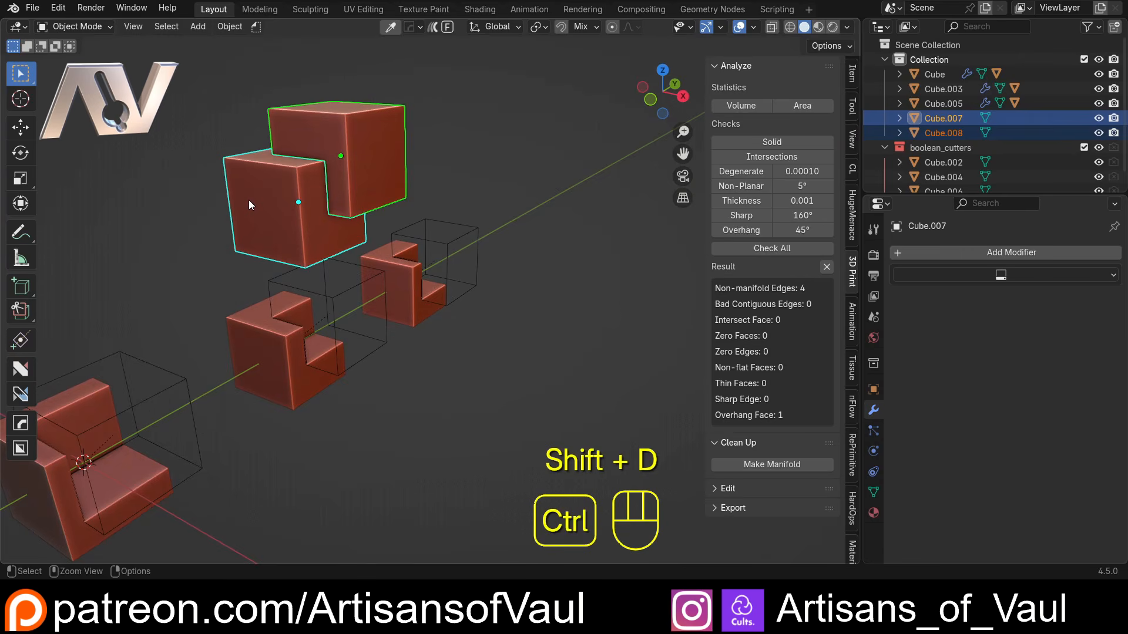
key("ctrl+KP_Subtract")
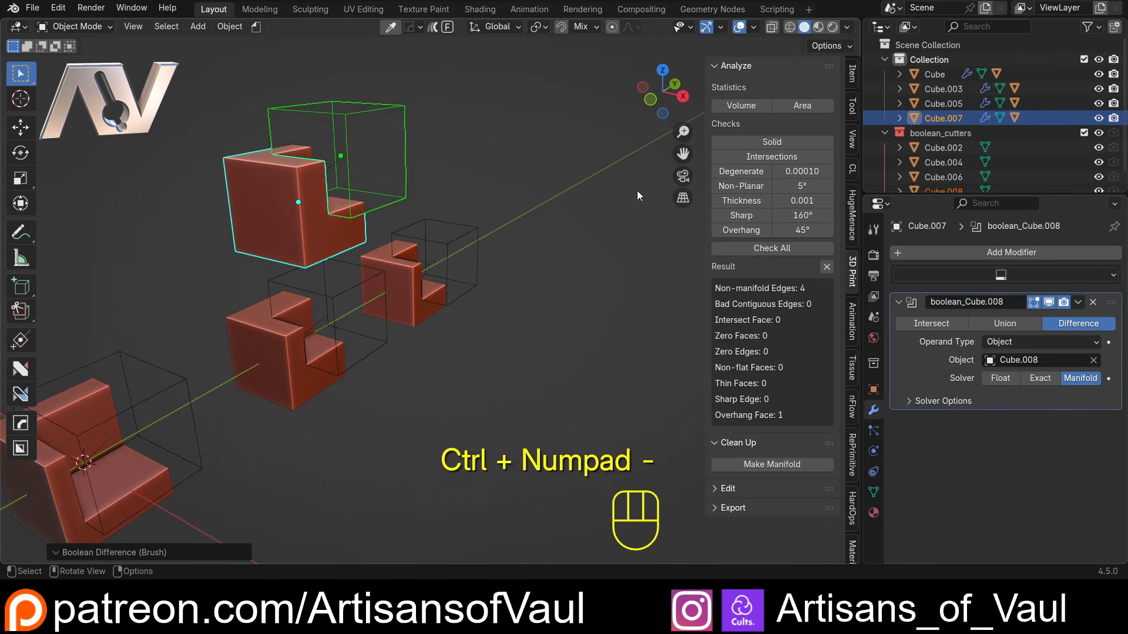
Step: Examine the new Boolean cut on Cube.007 from several angles beside the earlier pairs, with nothing selected
middle_click_drag(416, 148, 434, 224)
scroll(434, 223, "up", 1)
scroll(432, 219, "up", 3)
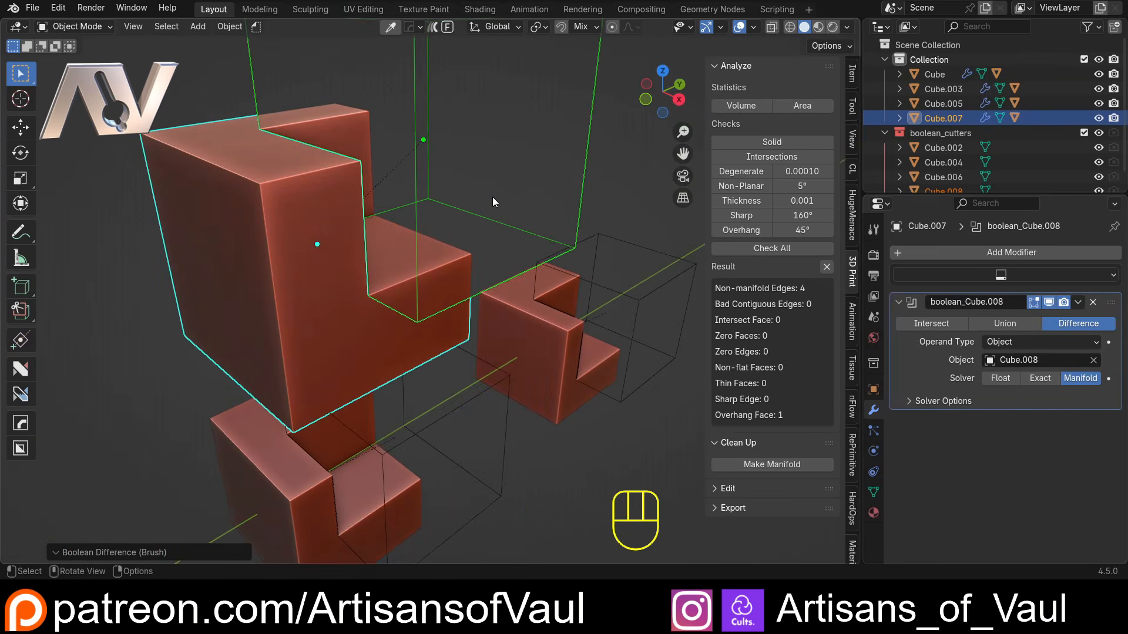
middle_click_drag(492, 197, 428, 207)
scroll(549, 194, "down", 3)
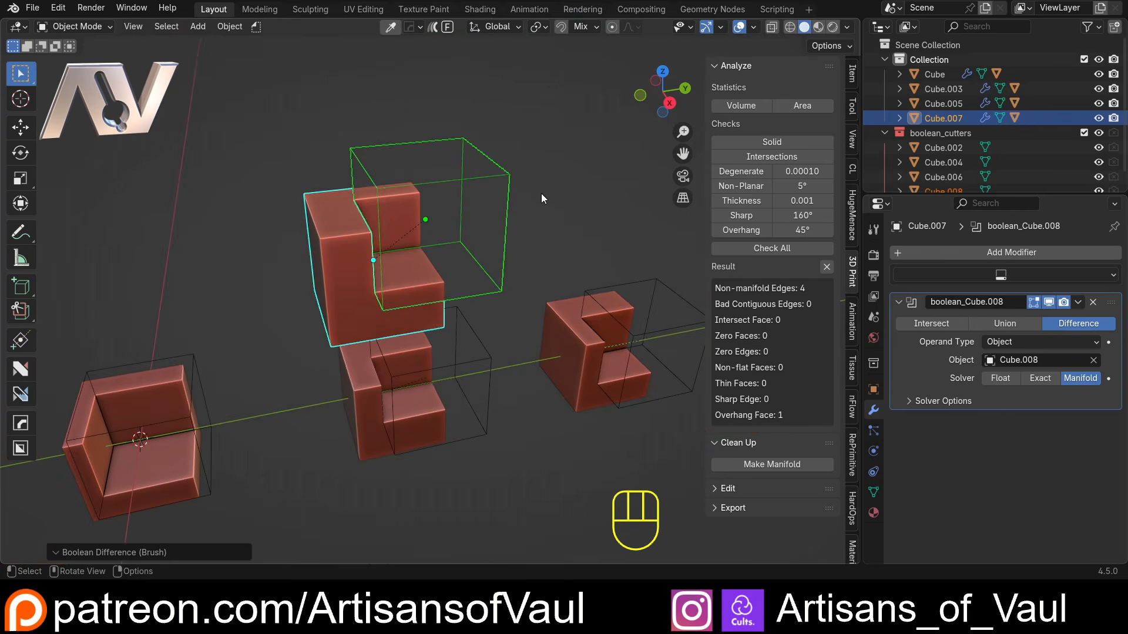
left_click(541, 199)
middle_click_drag(540, 199, 553, 179)
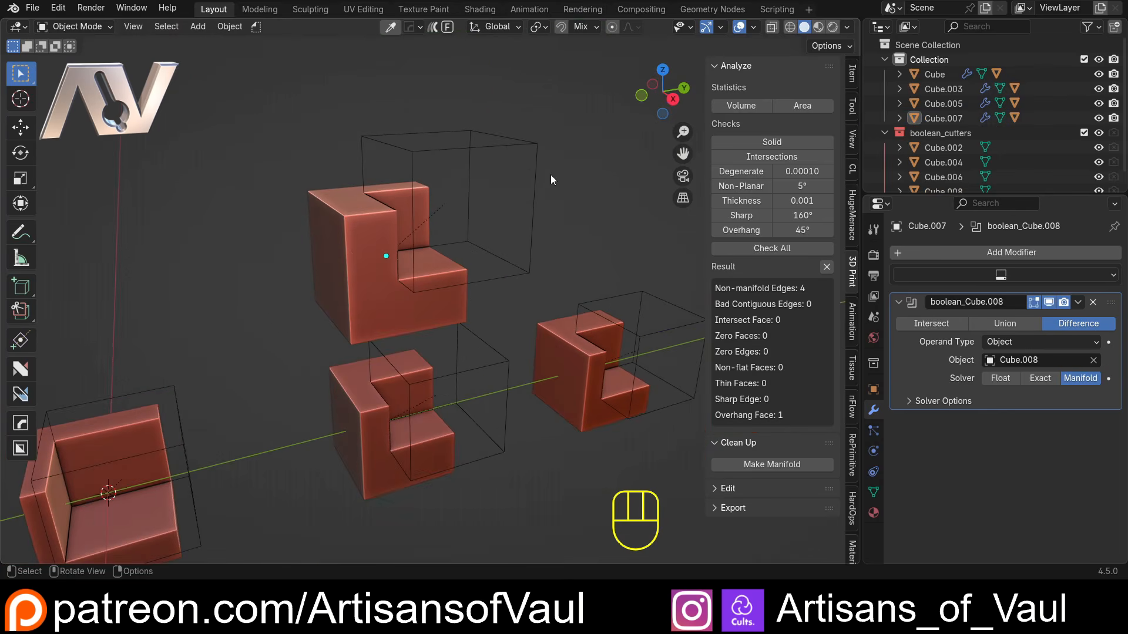
scroll(551, 174, "up", 2)
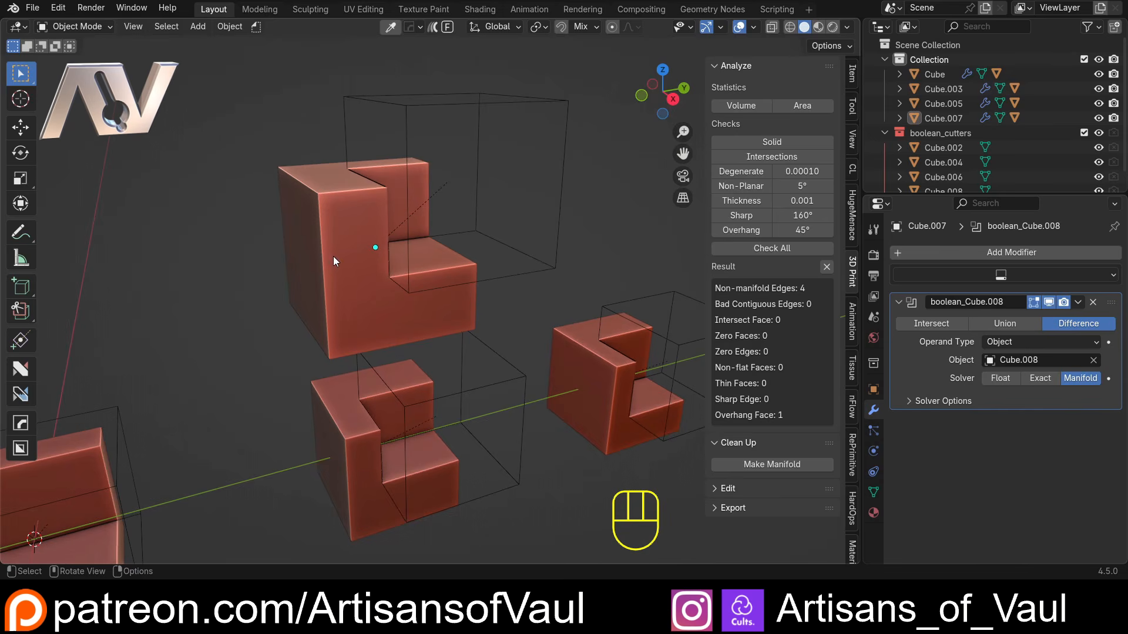